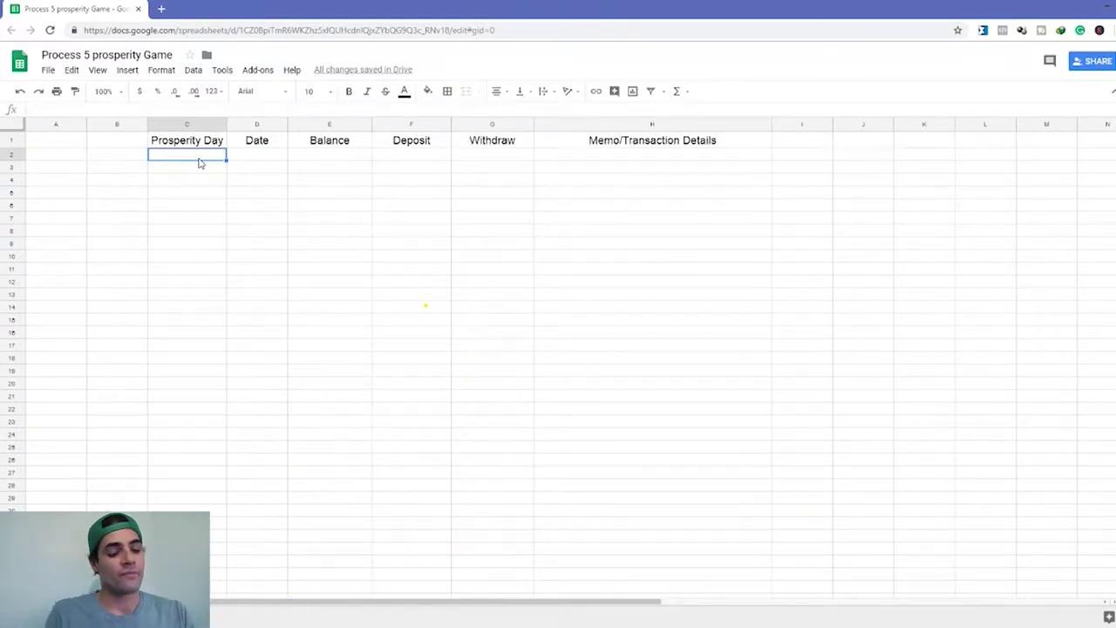
Fill row 2 with Day 1, Nov 12, 2018, $1,000.00 balance and deposit, memo 'Day 1 Deposit'
type("Day 1")
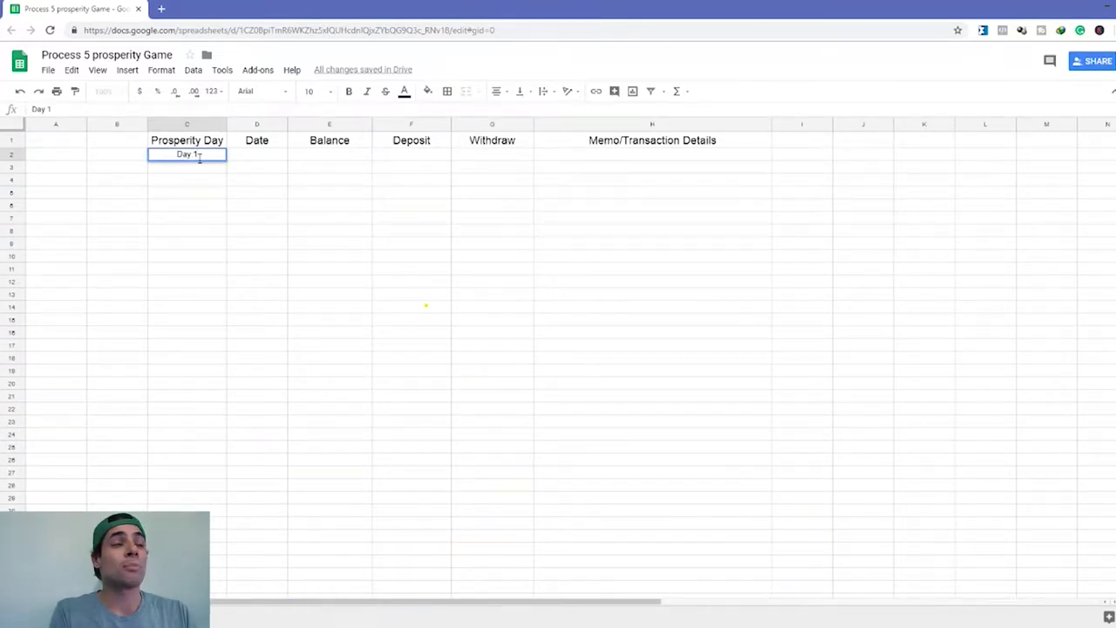
key("Tab")
type("Nov")
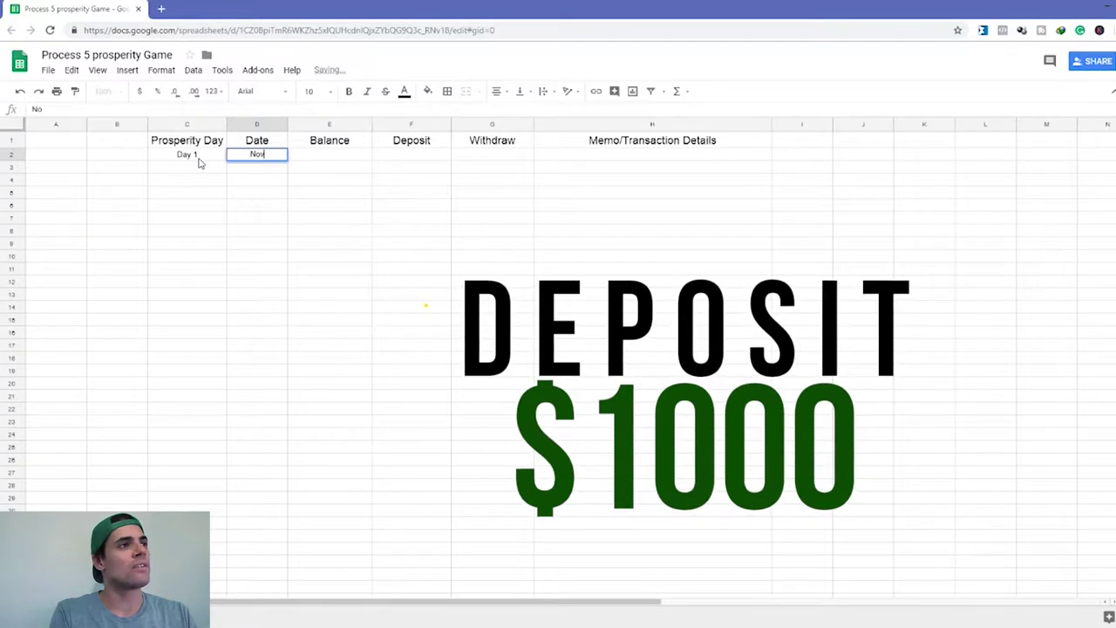
type(" 12, 2018")
key("Tab")
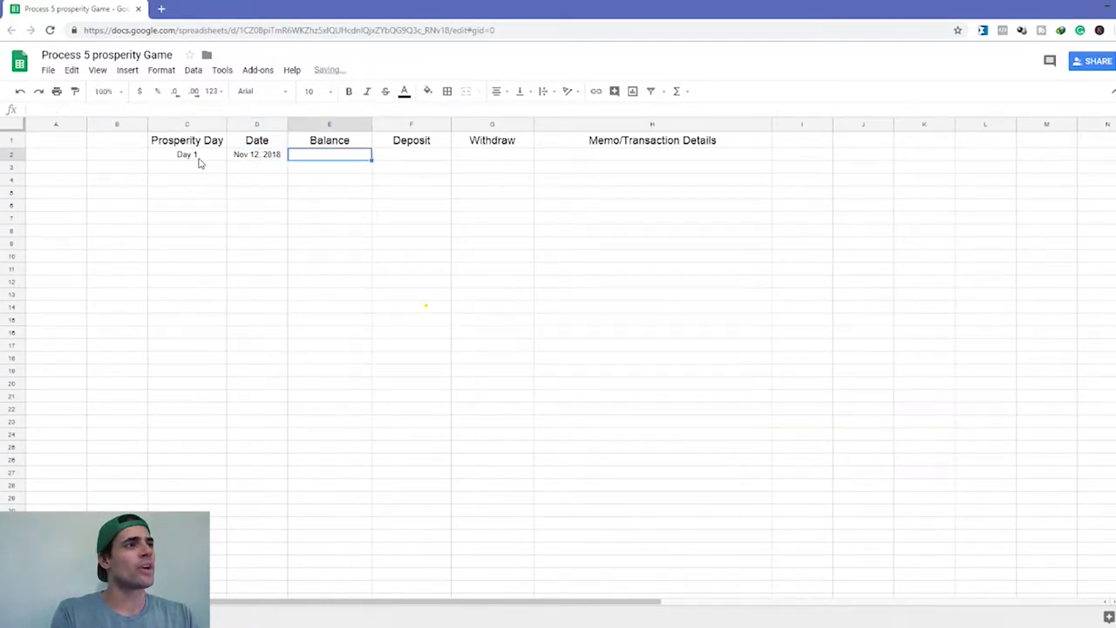
type("1000")
key("Tab")
type("1")
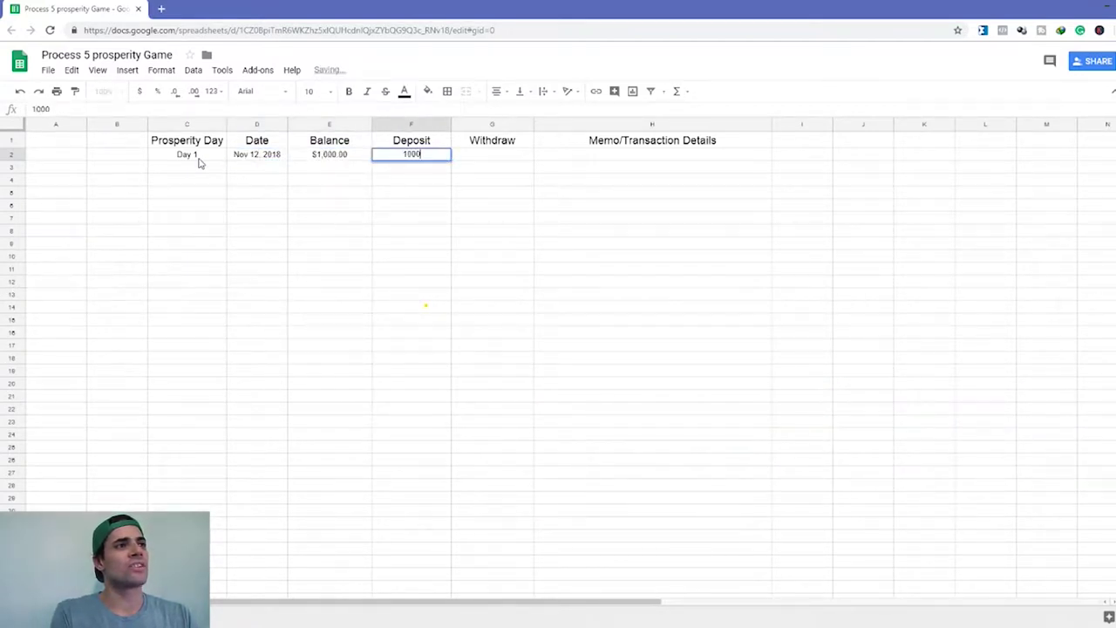
key("Tab")
key("Tab")
type("Da")
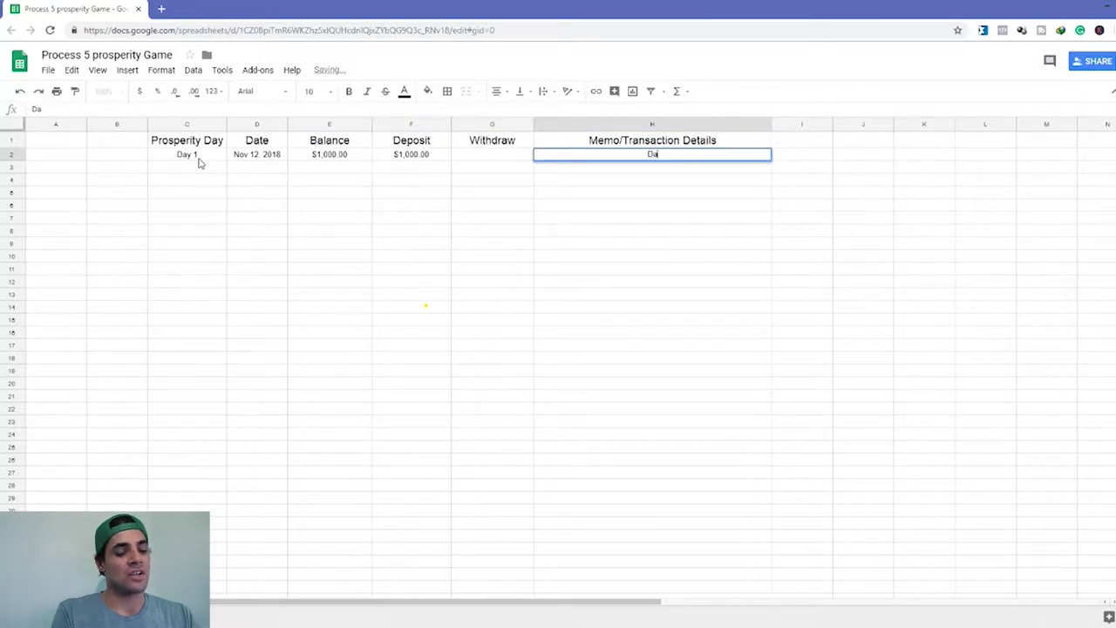
type("y 1 Depo")
key("BackSpace")
key("BackSpace")
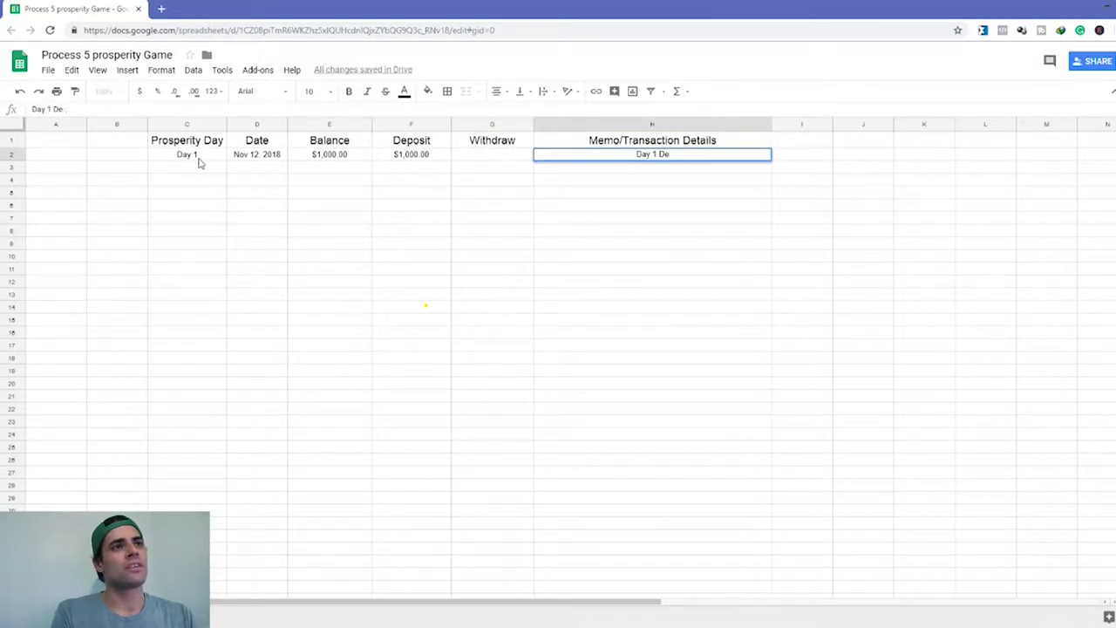
type("posit")
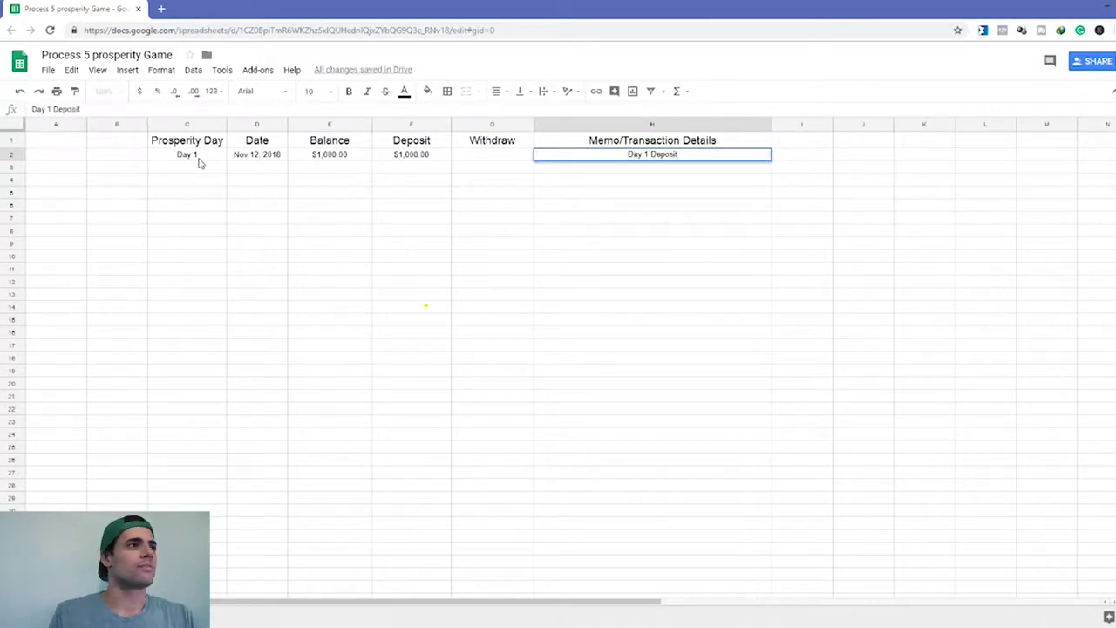
left_click(428, 184)
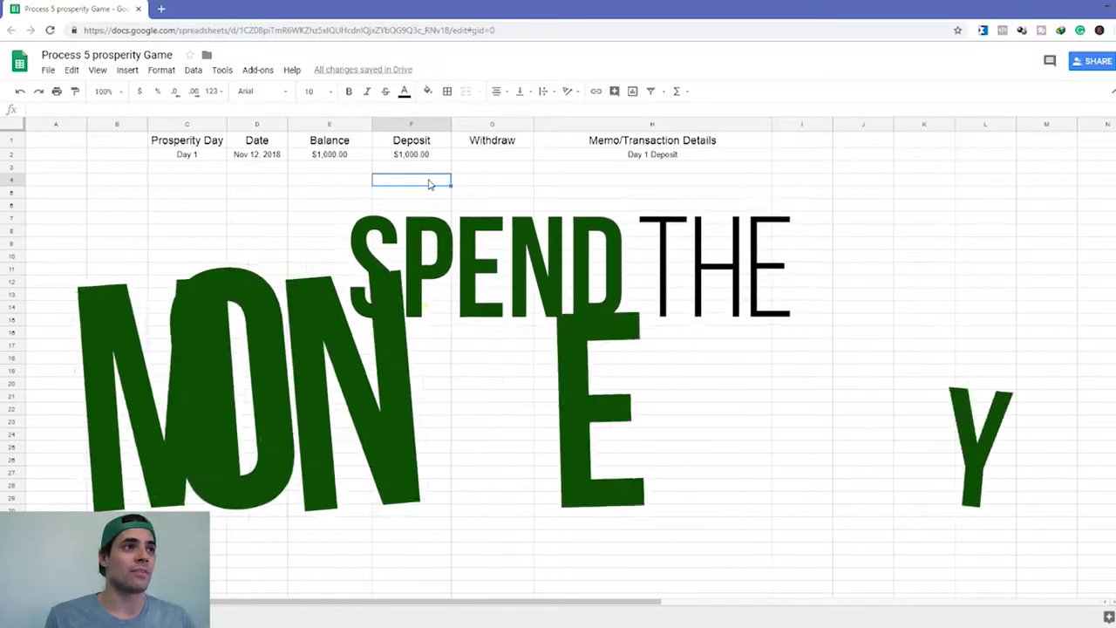
Enter a $600.00 withdrawal and a $400.00 balance in row 3
key("Up")
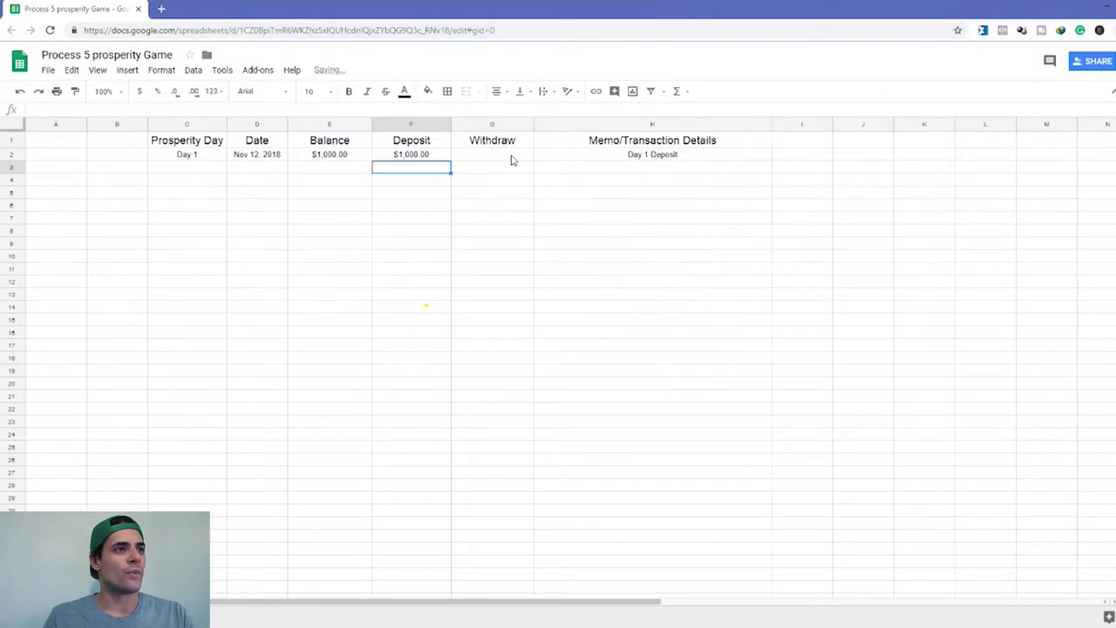
left_click(476, 172)
type("600")
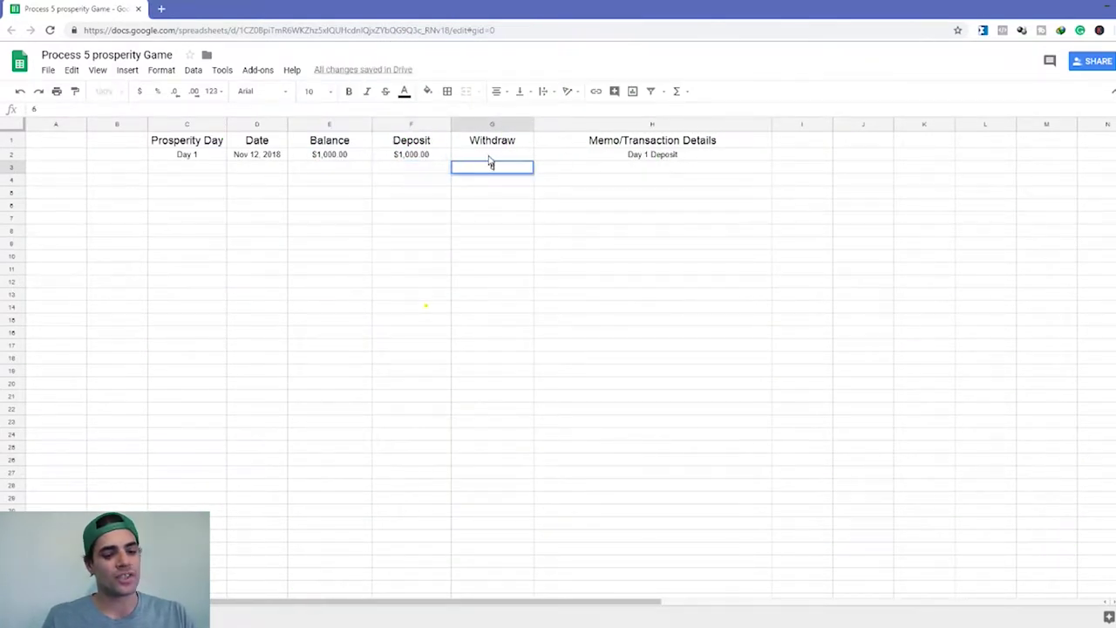
left_click(366, 171)
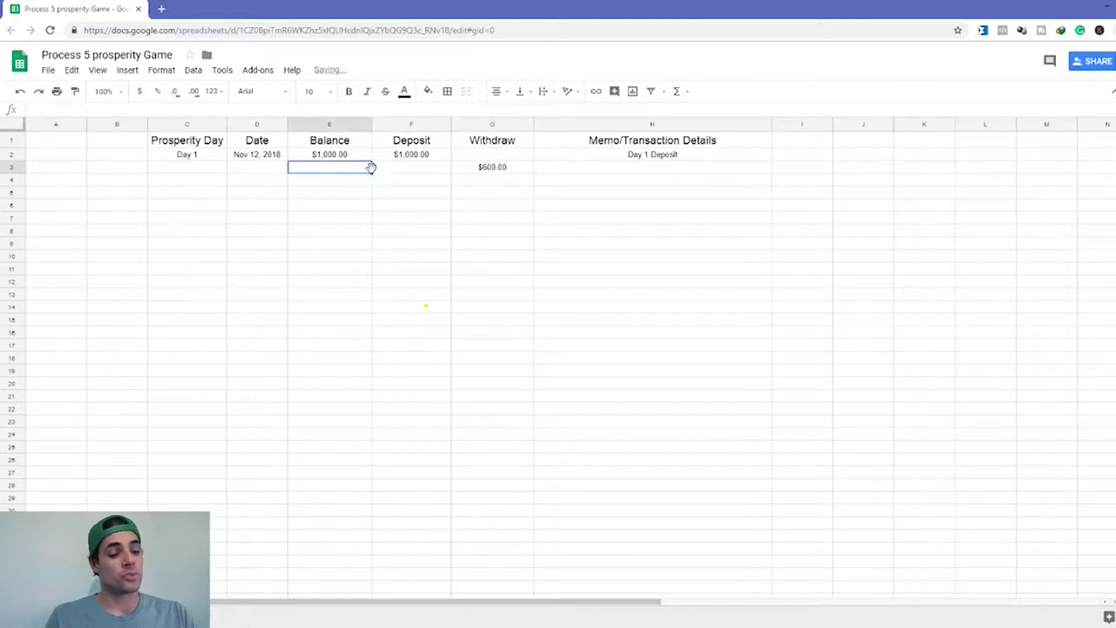
type("400")
Add the row 3 memo 'Crystal Clear Under Water Camera For Videos' and check its full text
left_click(645, 172)
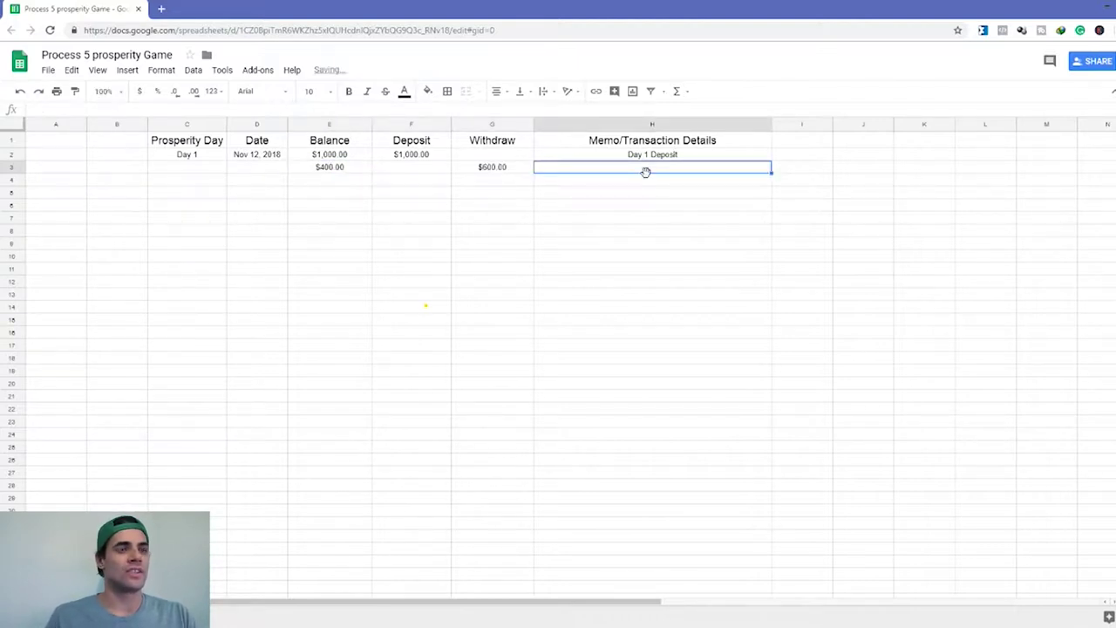
type("Cry")
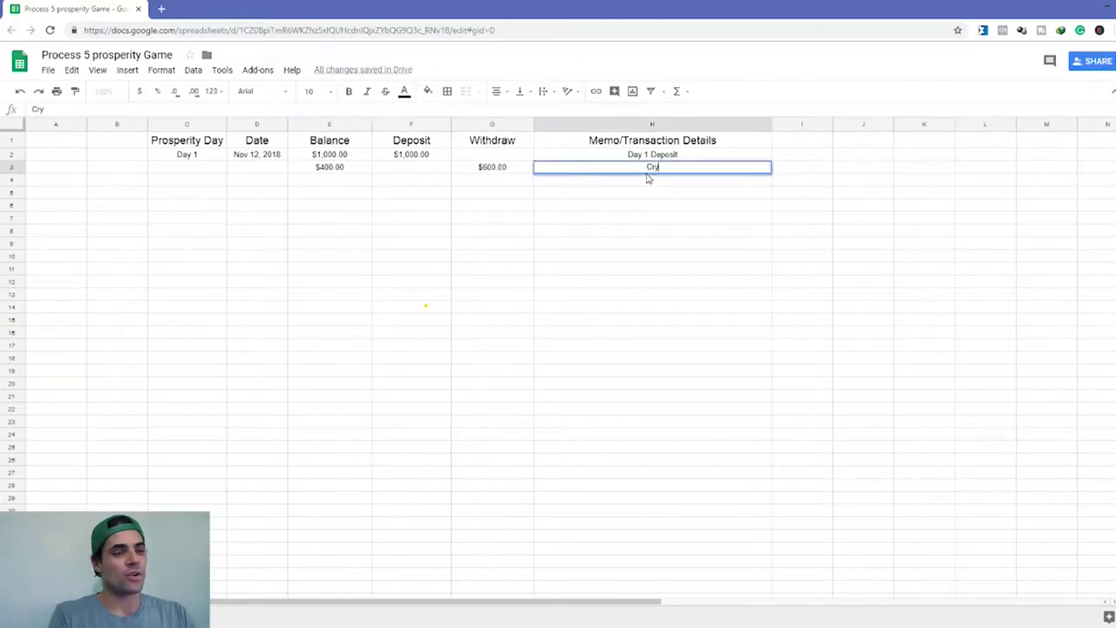
type("st")
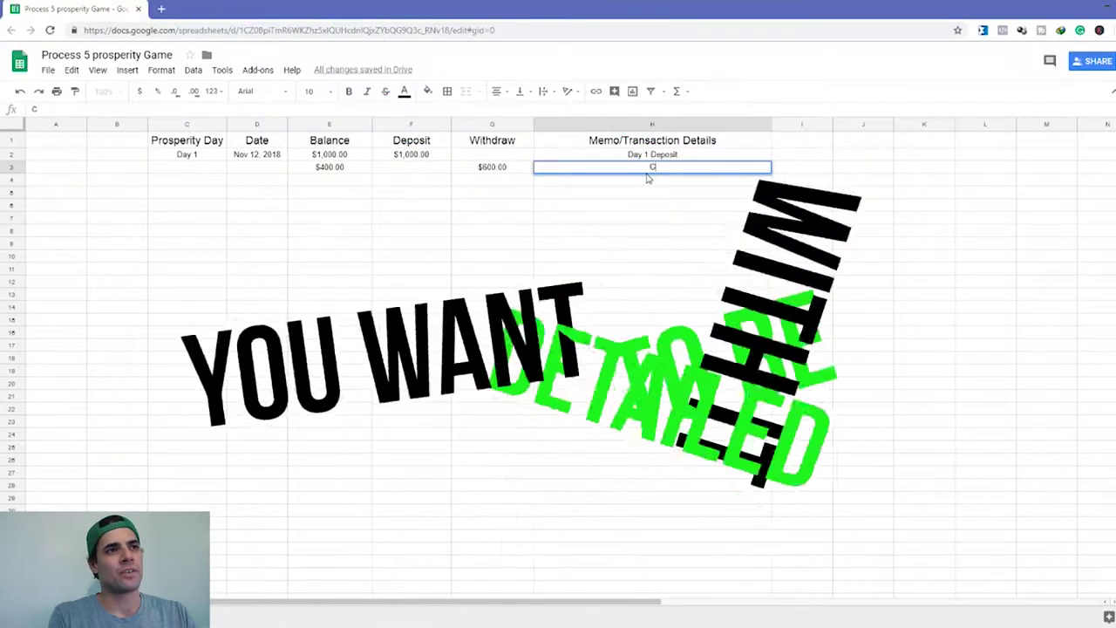
type("al Clear")
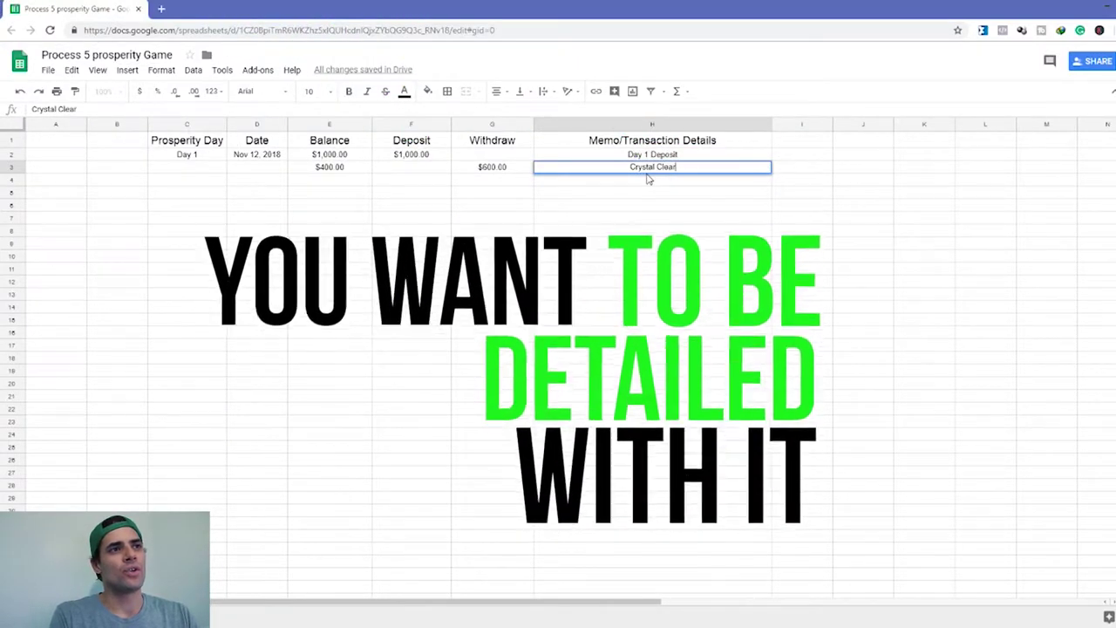
type(" Under Water ")
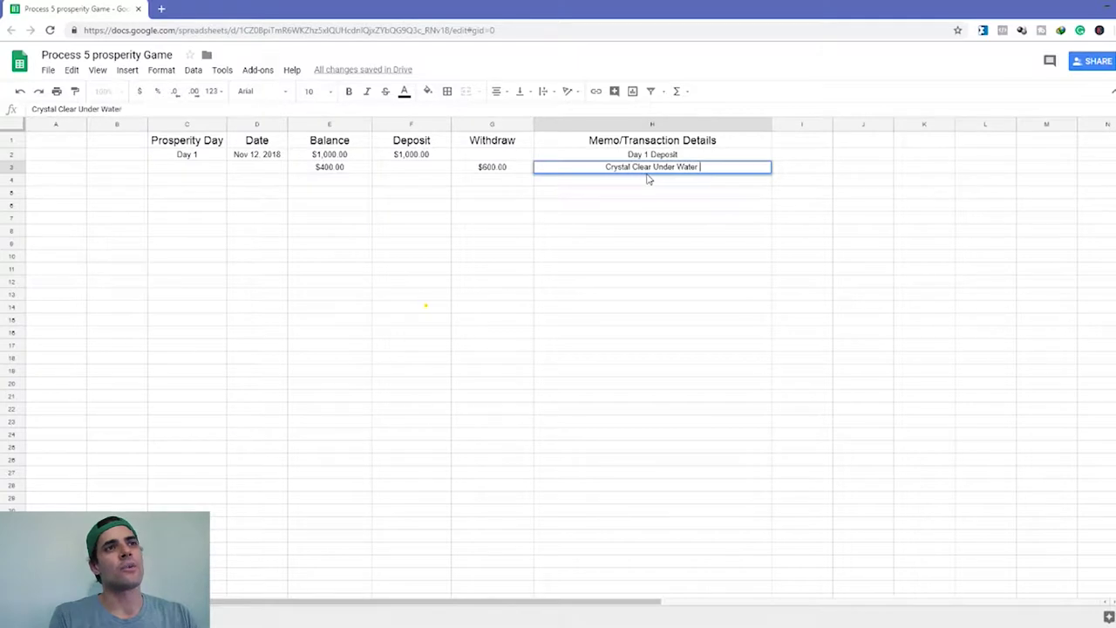
type("Camera For ")
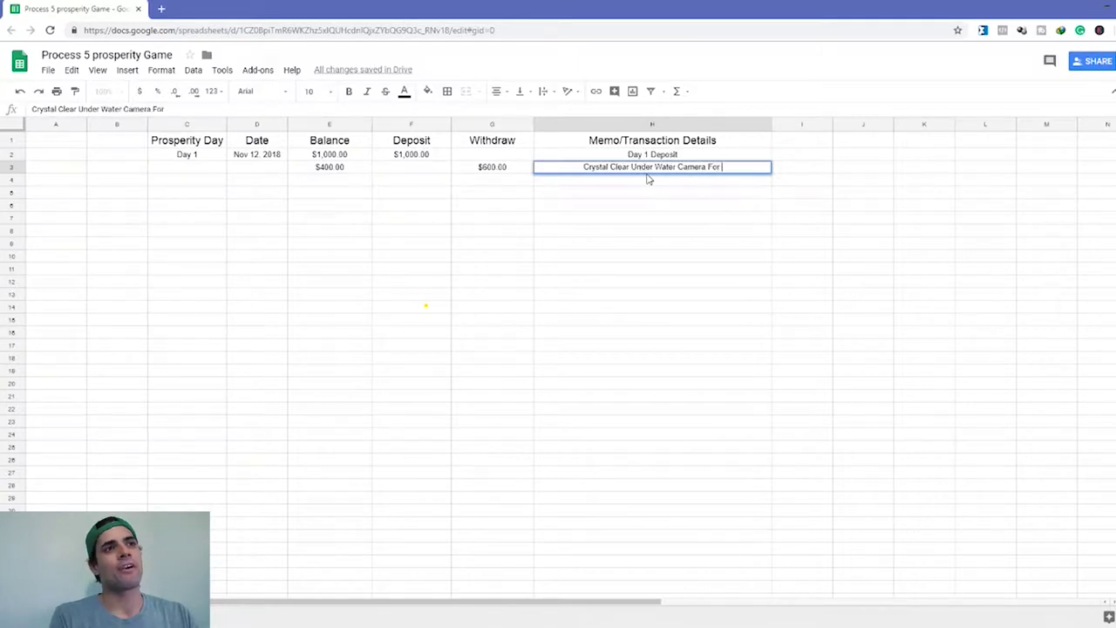
type("Videos")
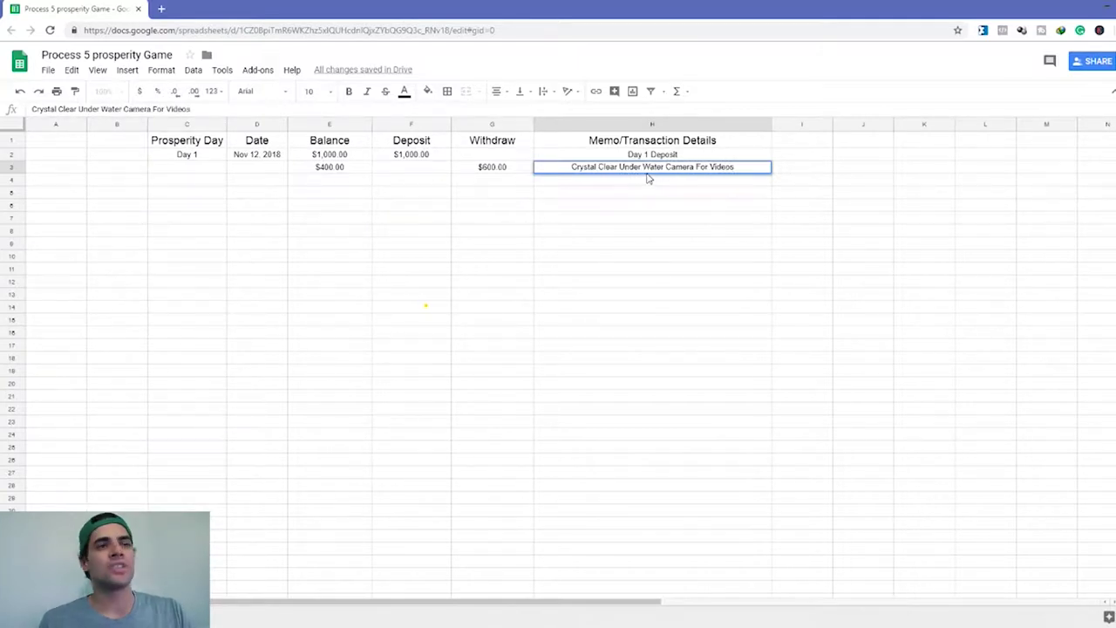
key("Return")
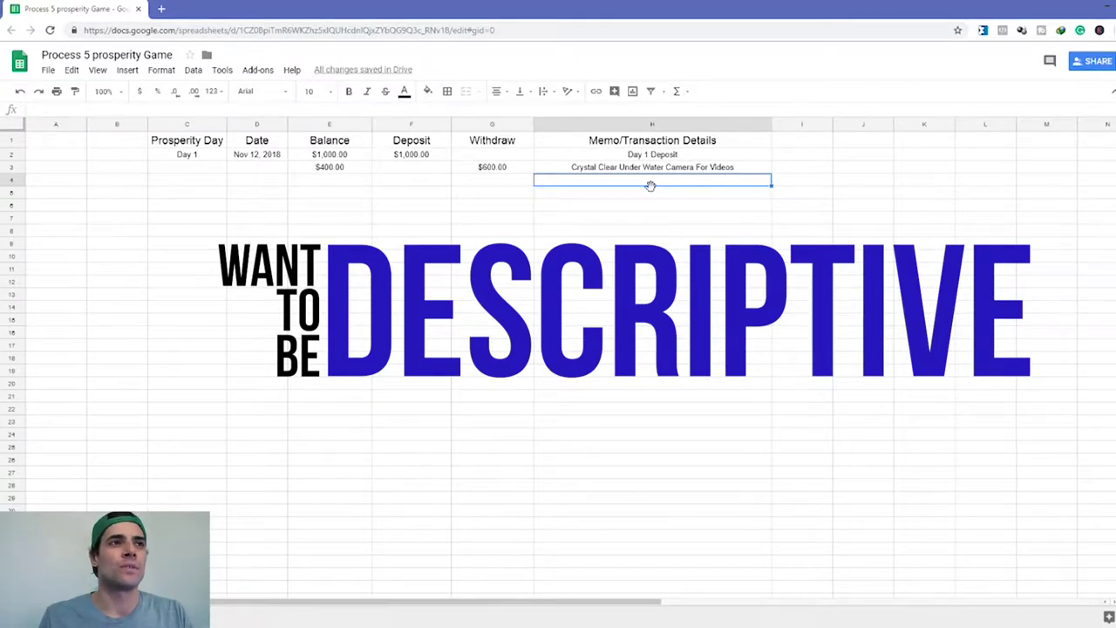
left_click(633, 168)
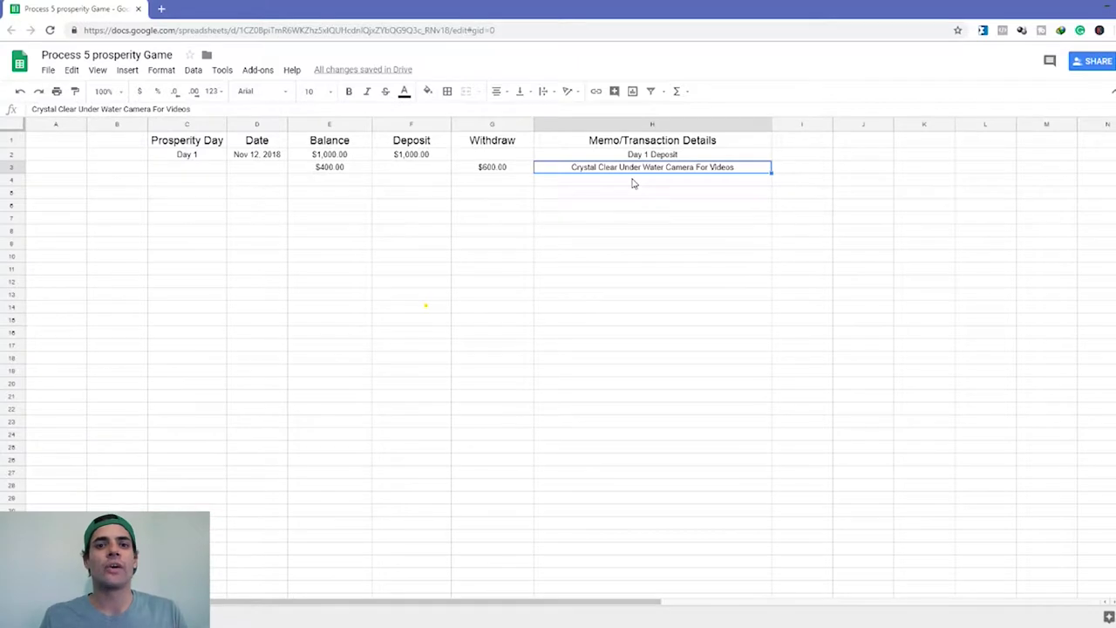
left_click(442, 172)
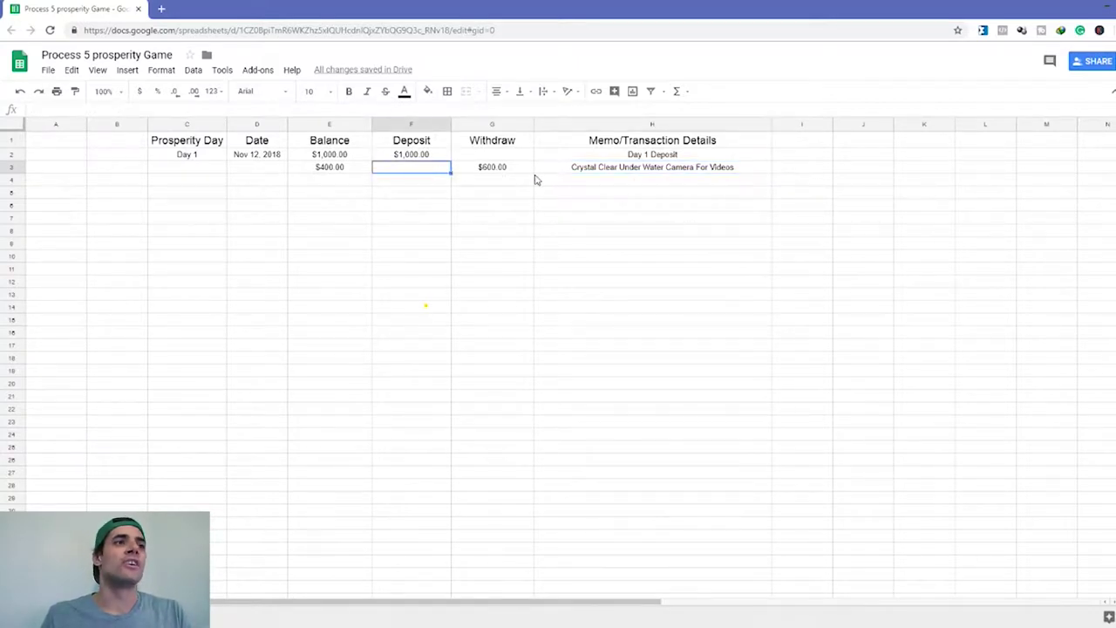
left_click(498, 185)
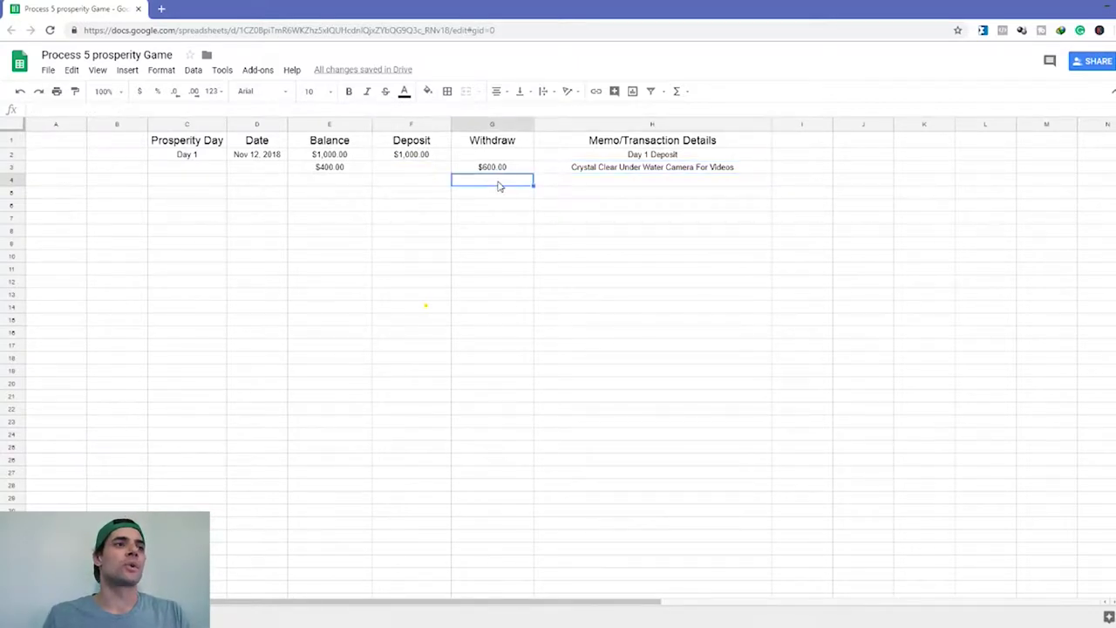
Log row 4: $200.00 withdrawal, $200.00 balance, memo about new light, durable running shoes
type("200")
left_click(340, 179)
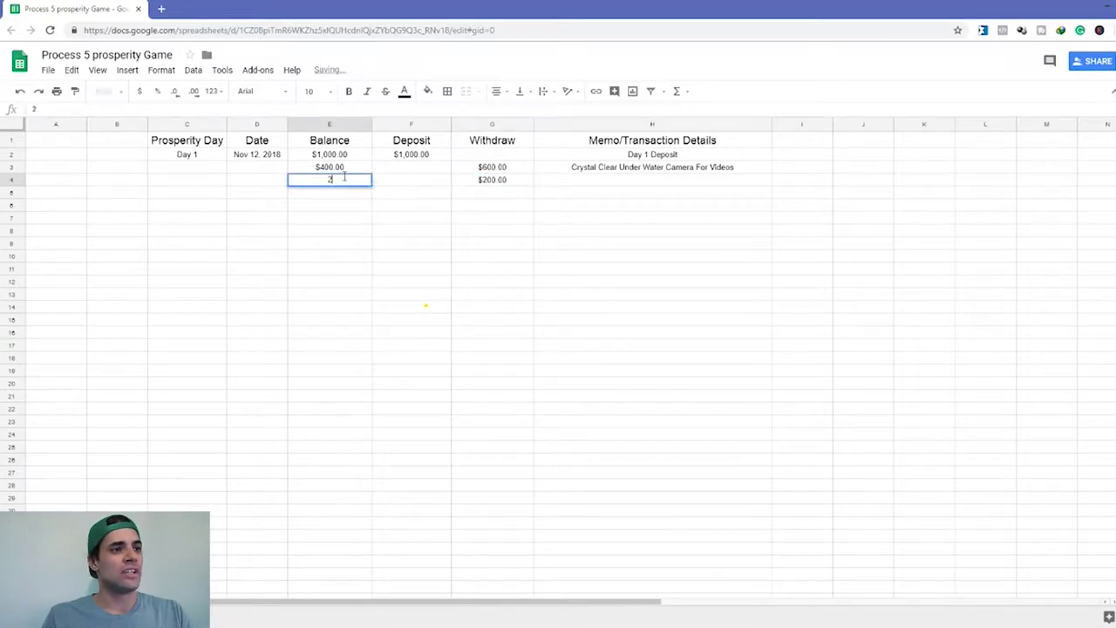
type("200")
left_click(580, 184)
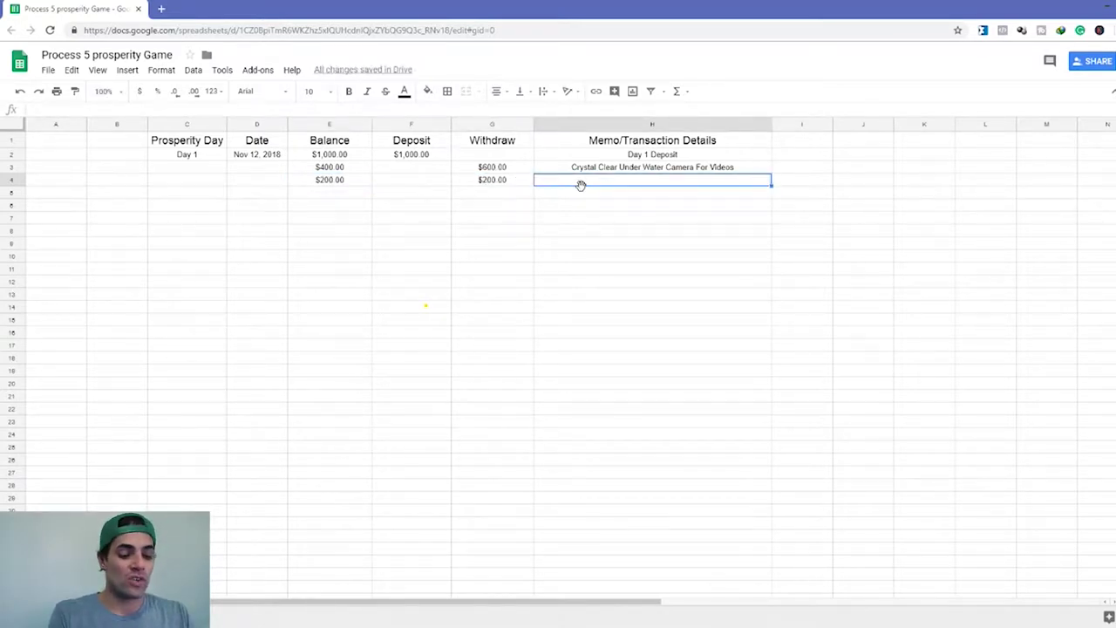
type("Nrand new su")
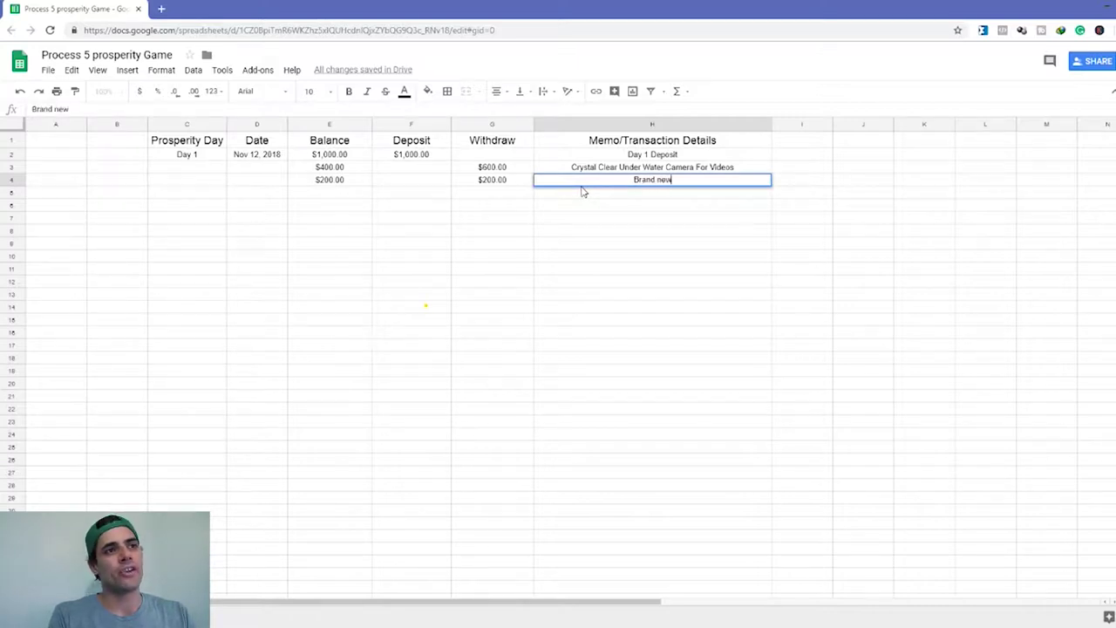
type("per light")
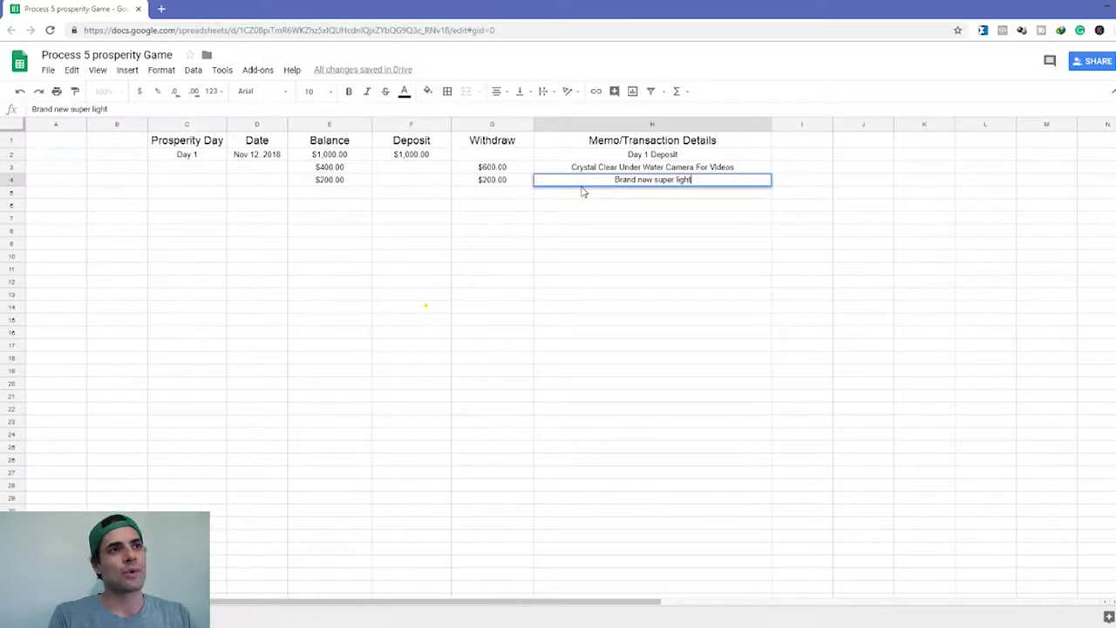
type(" and durable running shoes")
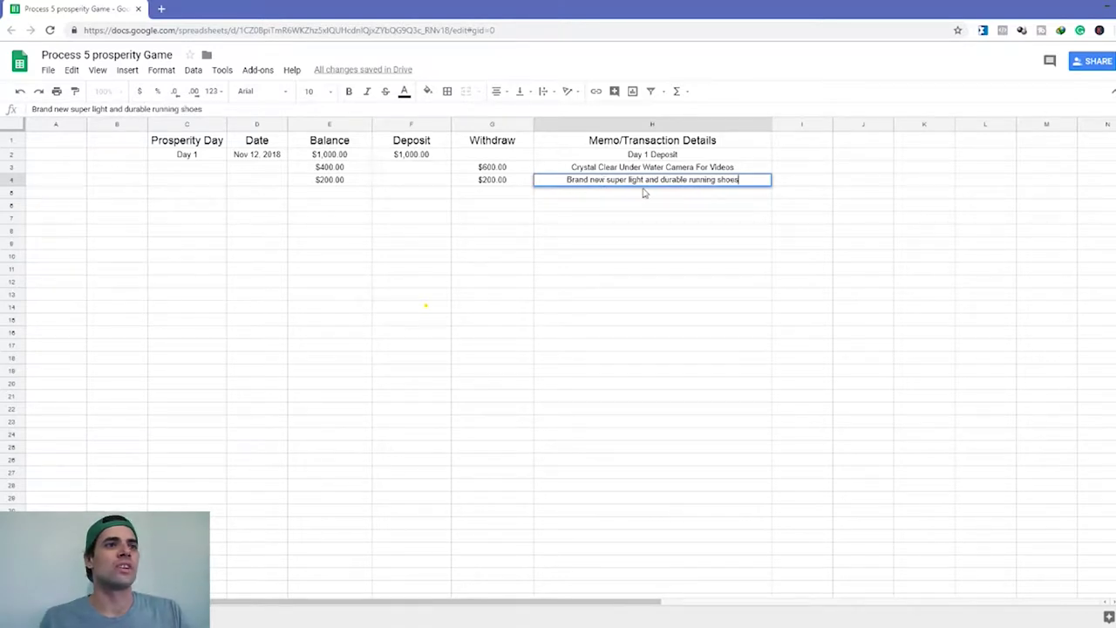
key("Return")
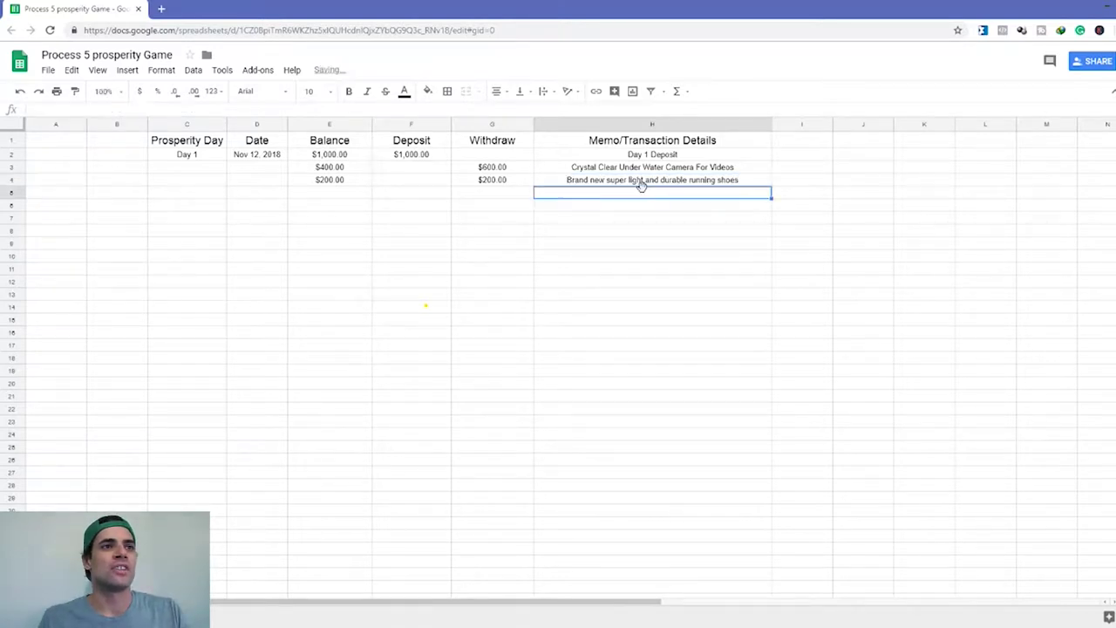
Enter row 5's $150.00 withdrawal, $50.00 balance and fitness band running-stats memo
left_click(358, 197)
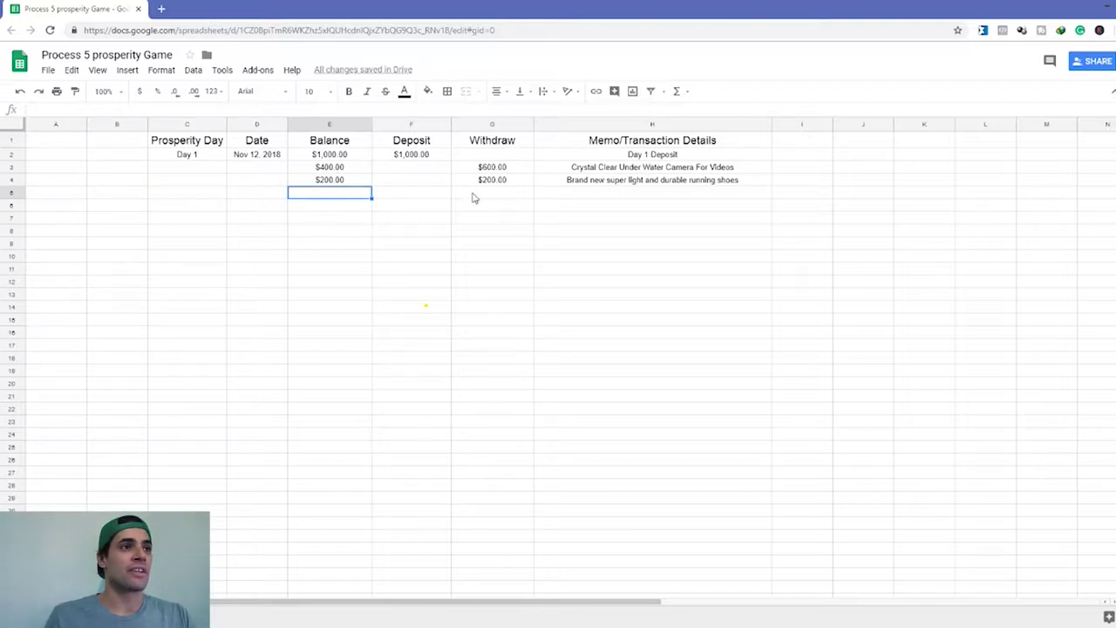
left_click(477, 195)
type("150")
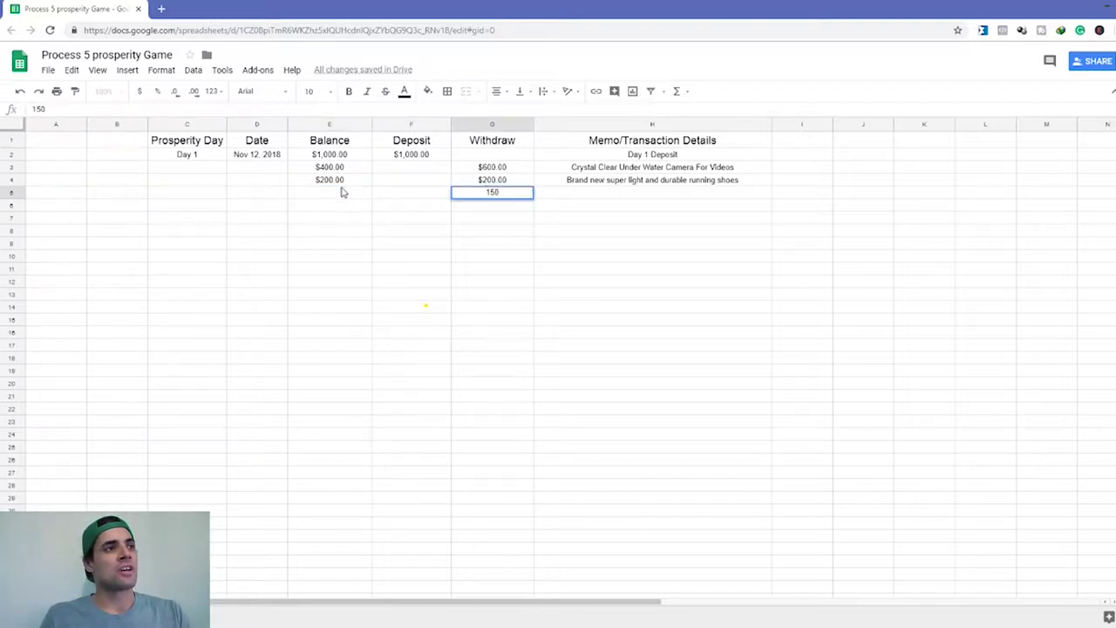
left_click(347, 193)
type("5")
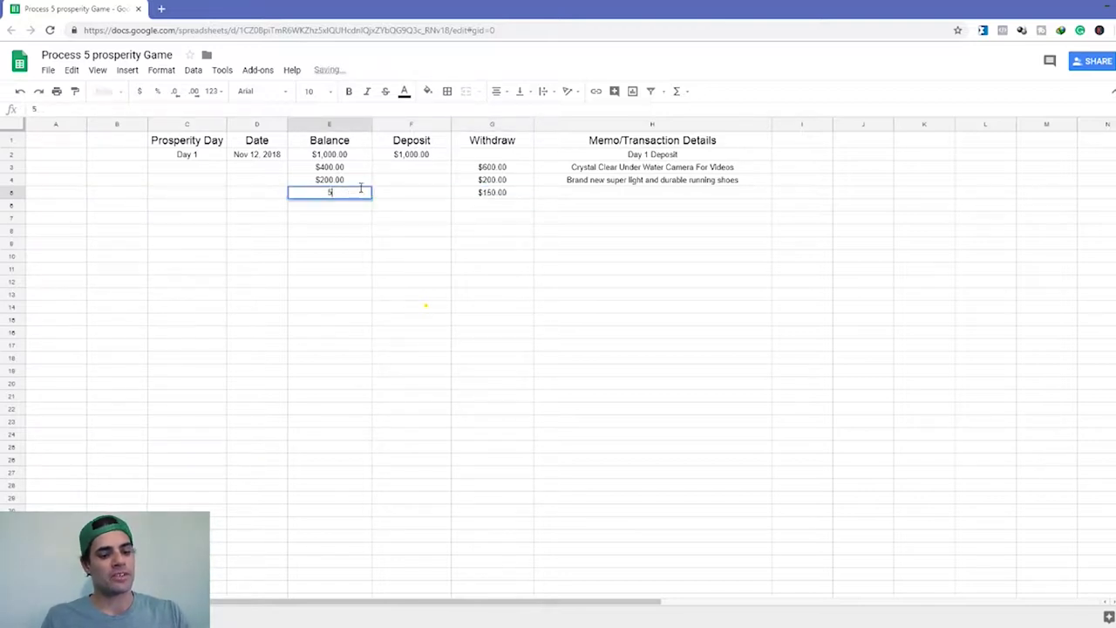
type("0")
left_click(592, 190)
type("Fit")
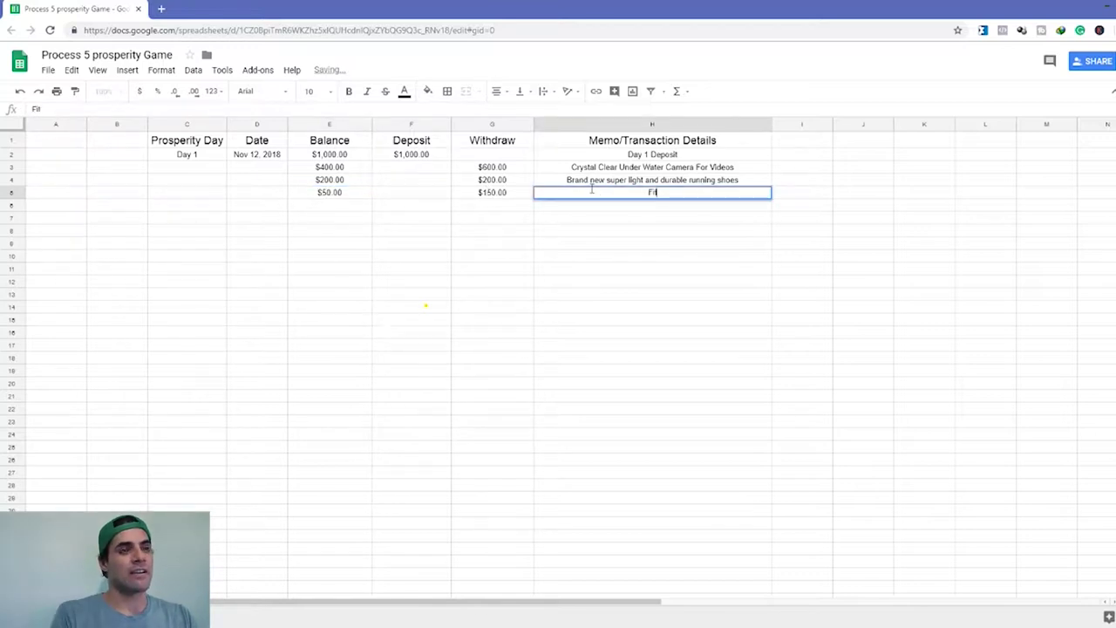
type("ness Band to rra")
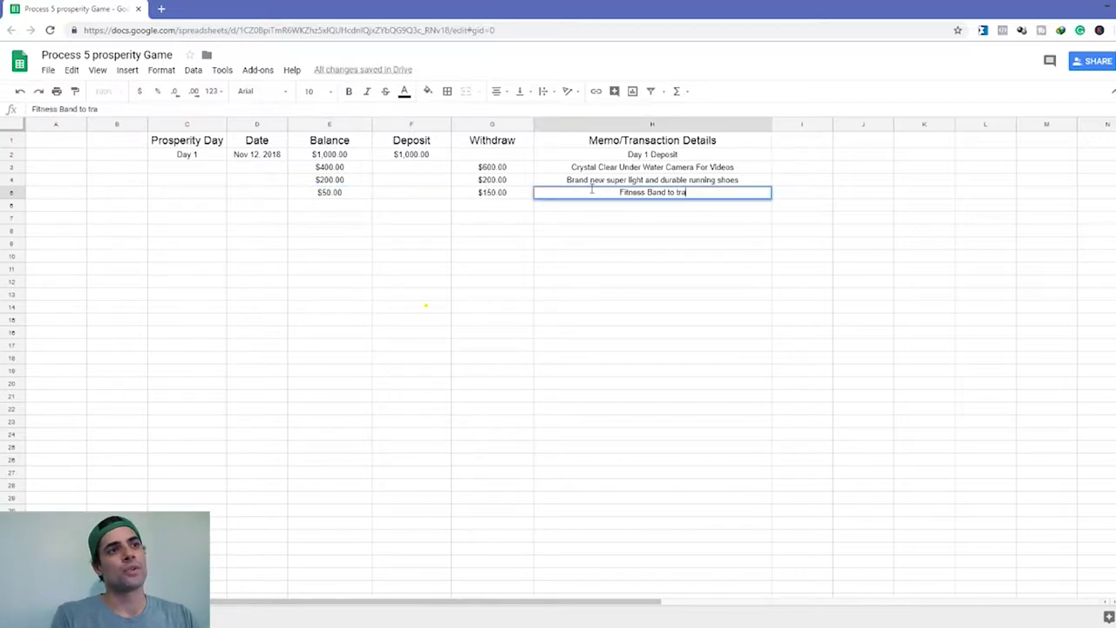
type("ck running stats")
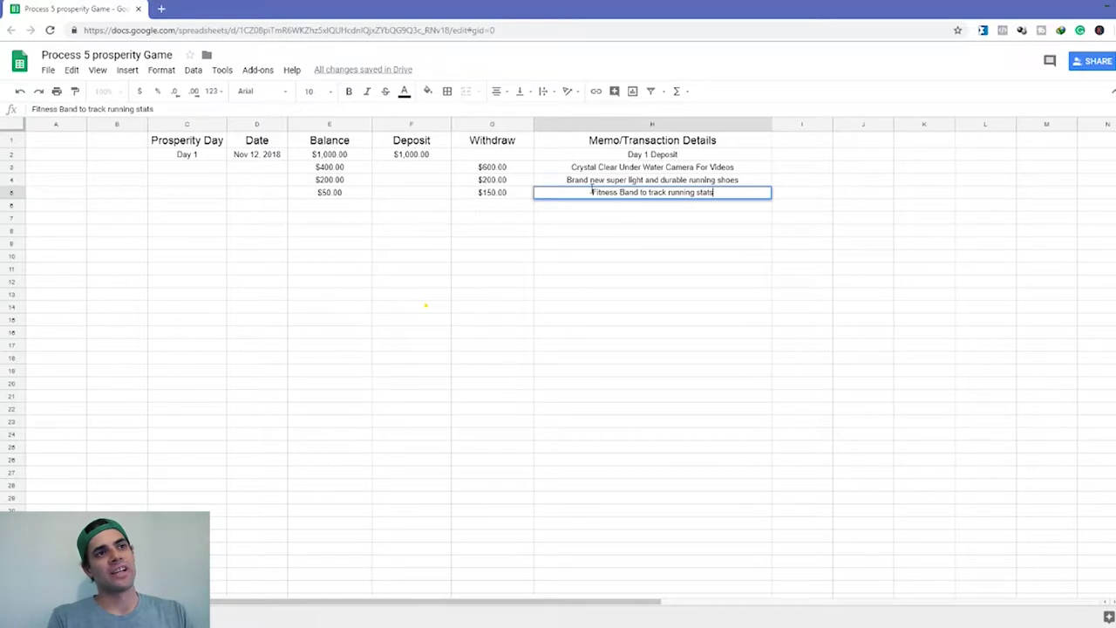
Commit the fitness band memo, then insert 'red/black' before 'running' in the shoes memo
left_click(723, 180)
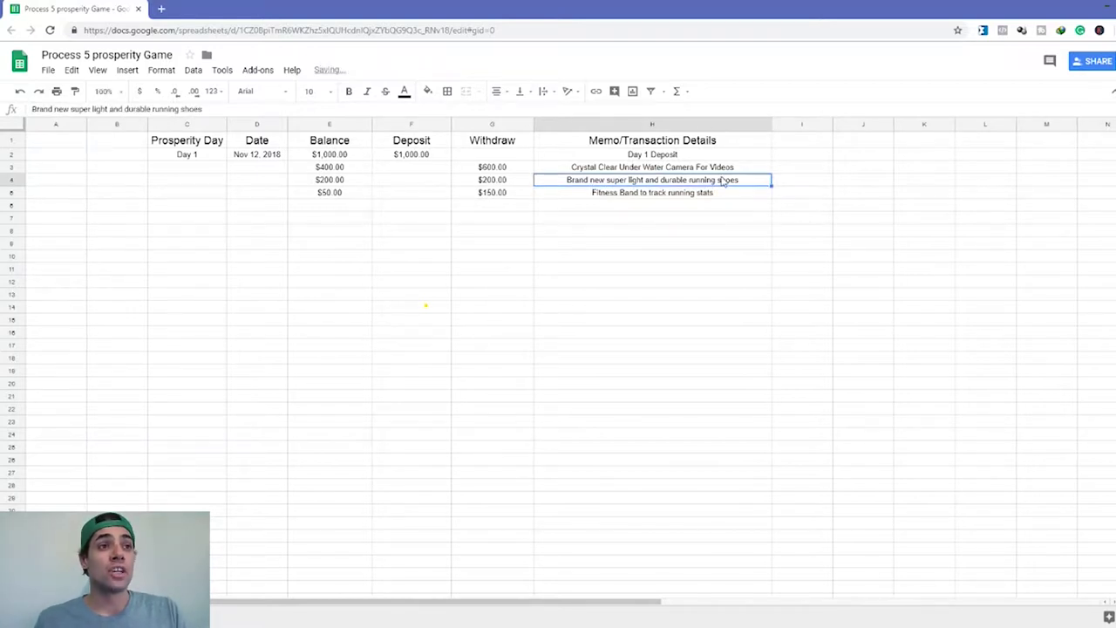
double_click(660, 181)
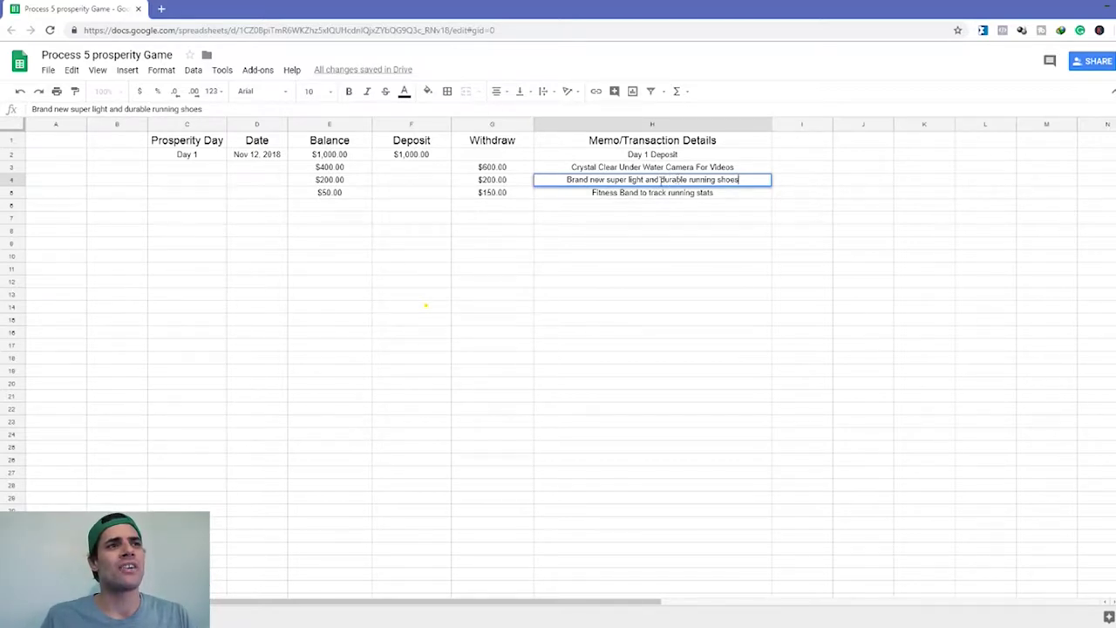
left_click(689, 180)
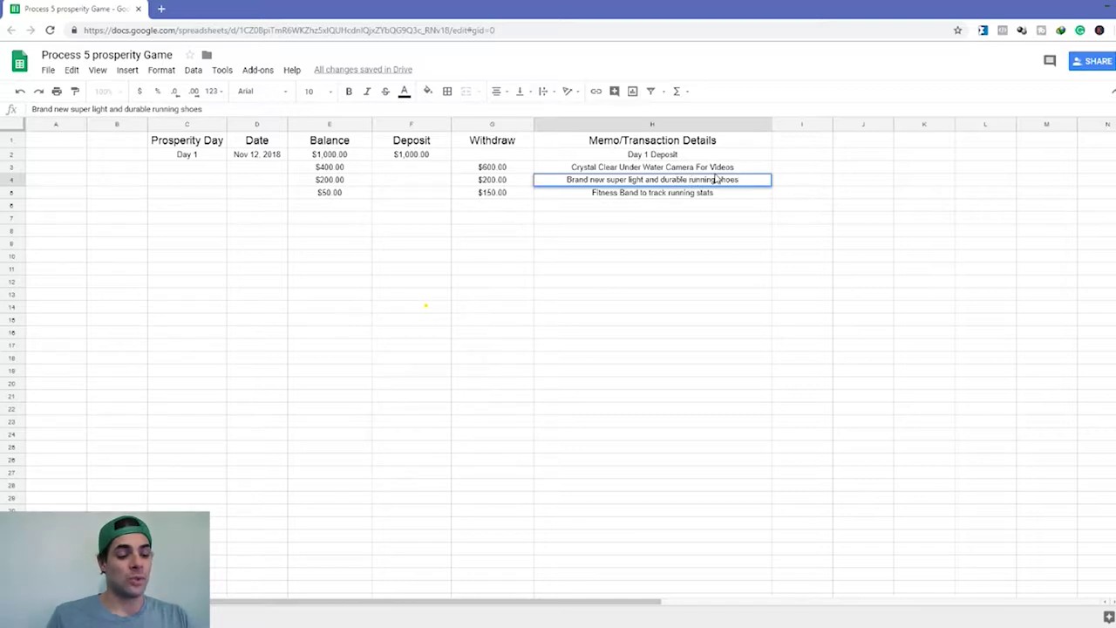
type("red/black r")
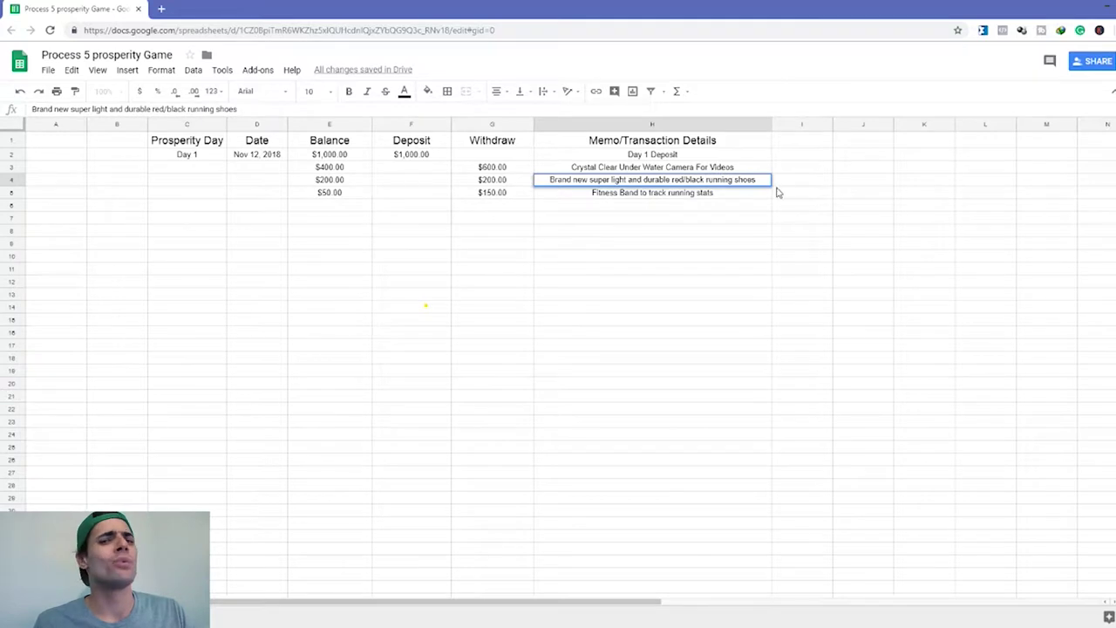
left_click(809, 192)
left_click(750, 180)
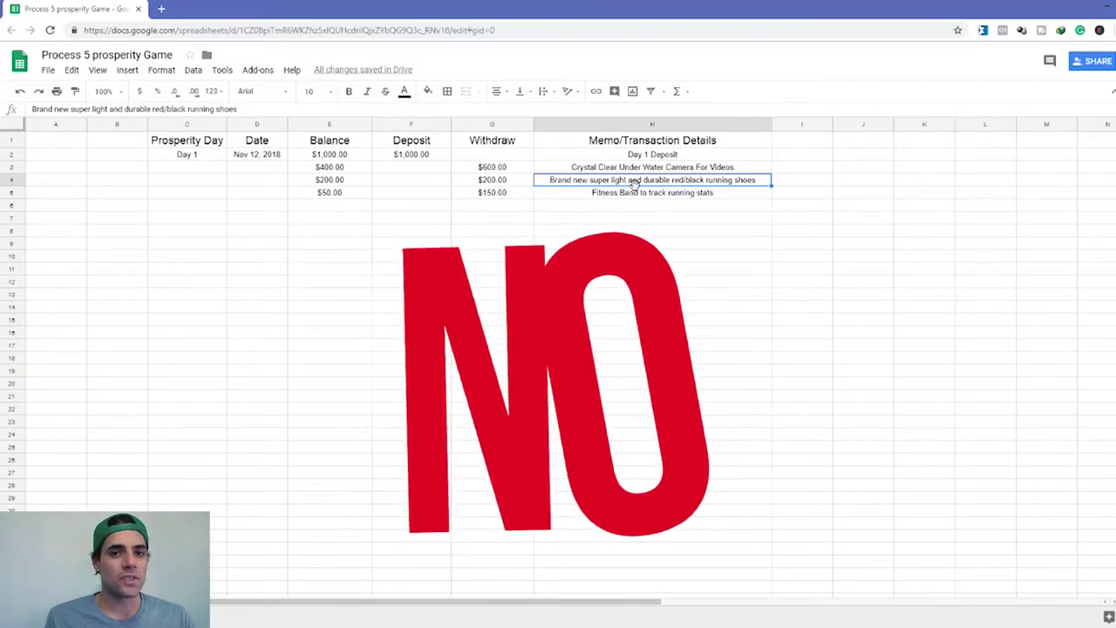
Start row 6 with Day 2 dated Nov 13, 2018
left_click(340, 207)
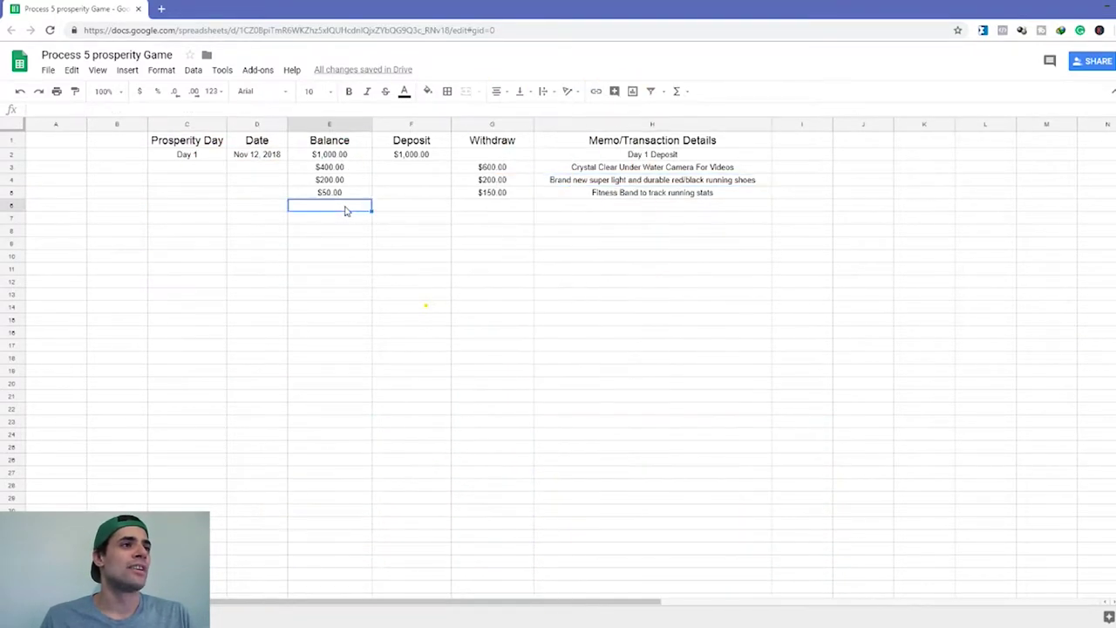
left_click(197, 216)
type("Day 2")
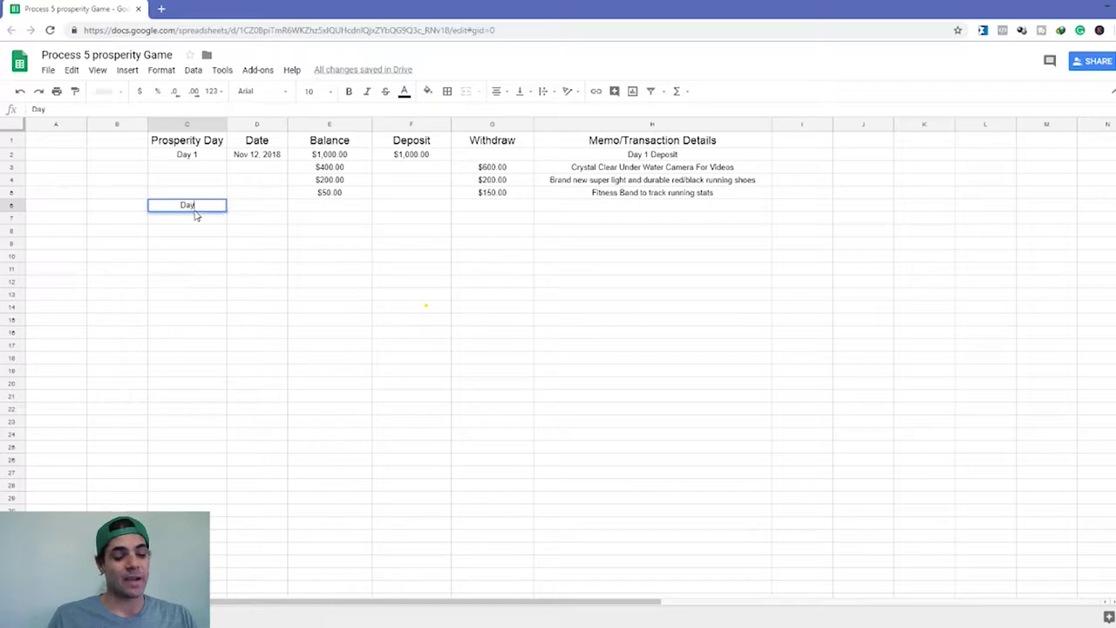
left_click(254, 213)
type("Nov")
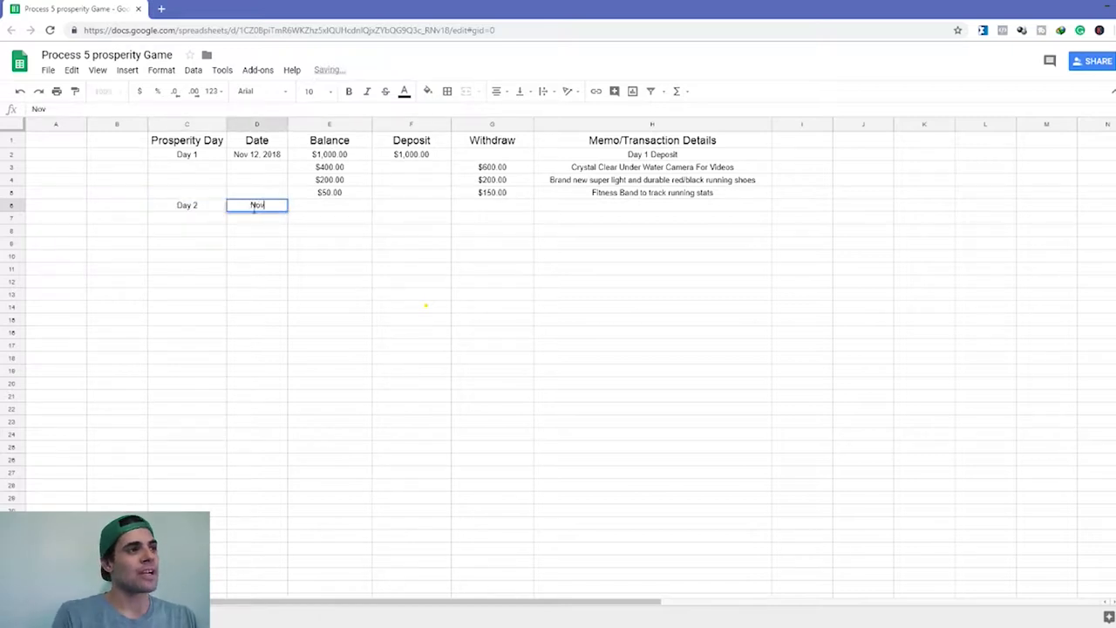
type(" 13, 2018")
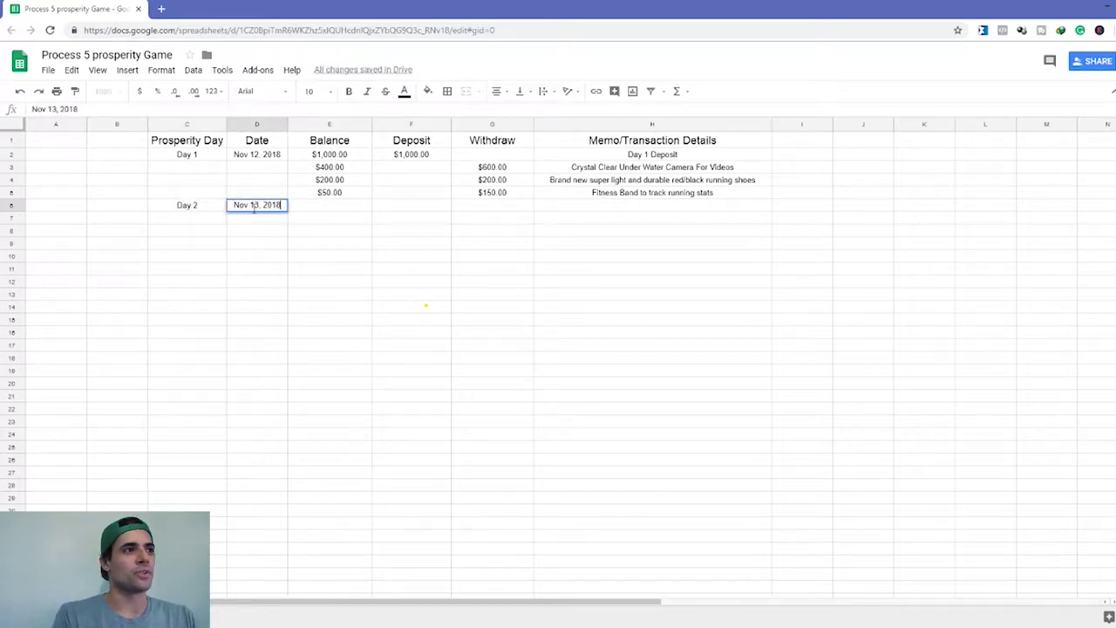
key("Tab")
key("Tab")
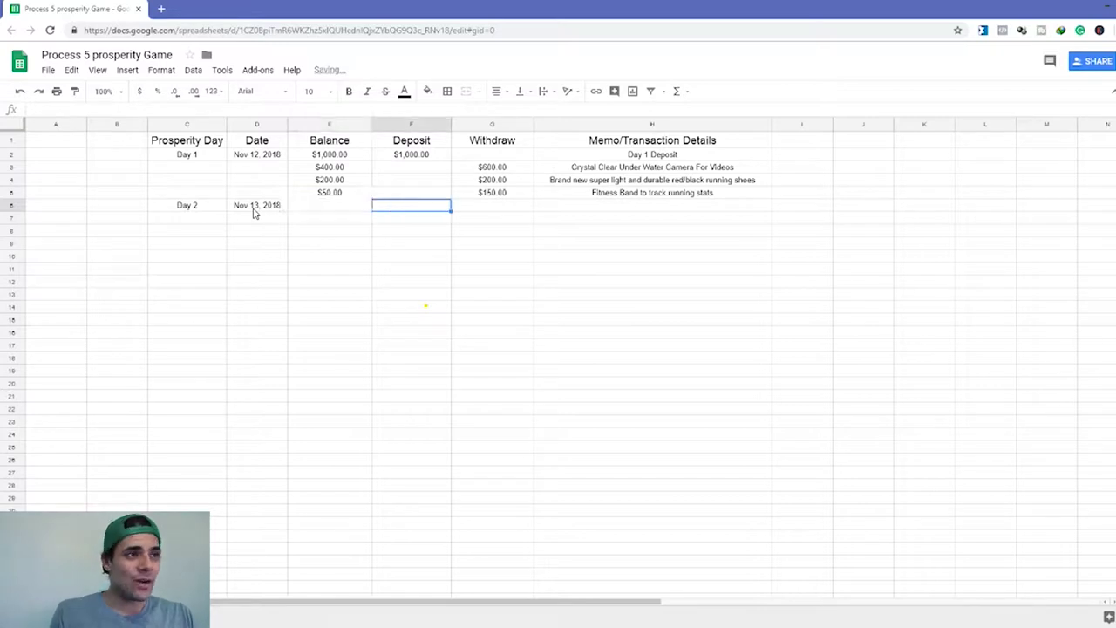
Enter the $2,000.00 deposit, $2,050.00 balance and memo 'Day 2 Deposit' in row 6
type("2000")
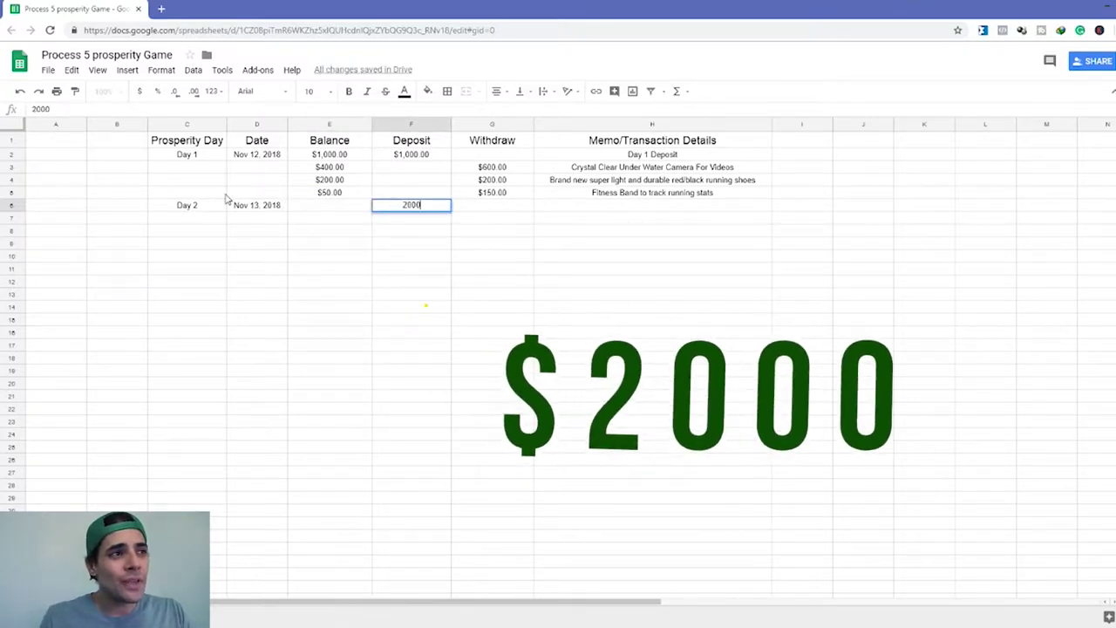
left_click(315, 206)
type("2050")
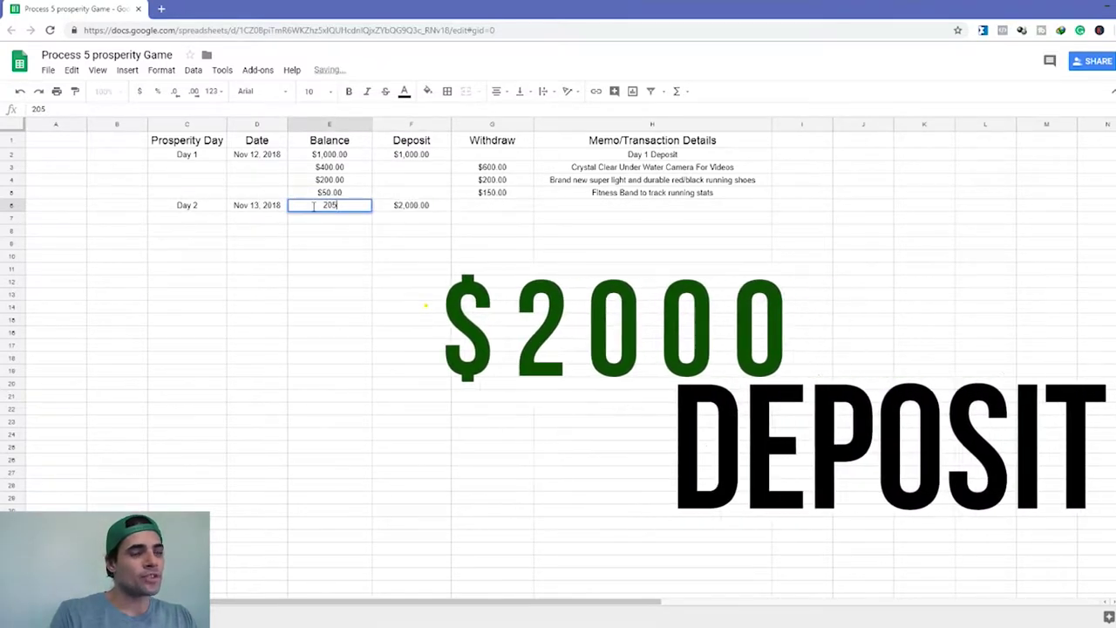
left_click(510, 206)
left_click(581, 204)
type("Day ")
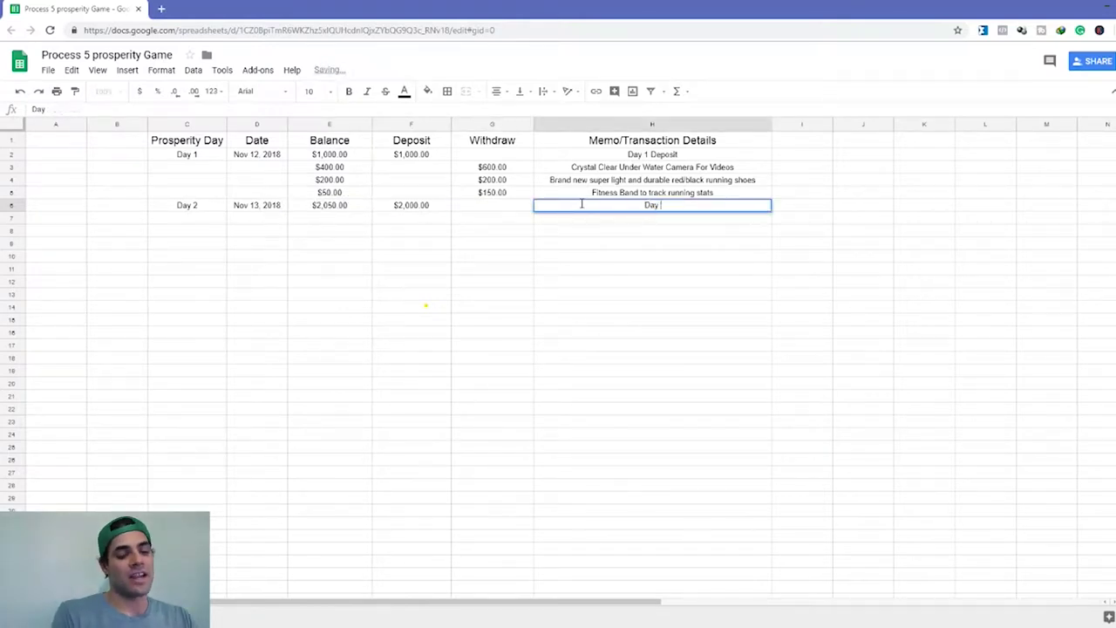
type("2 Dep")
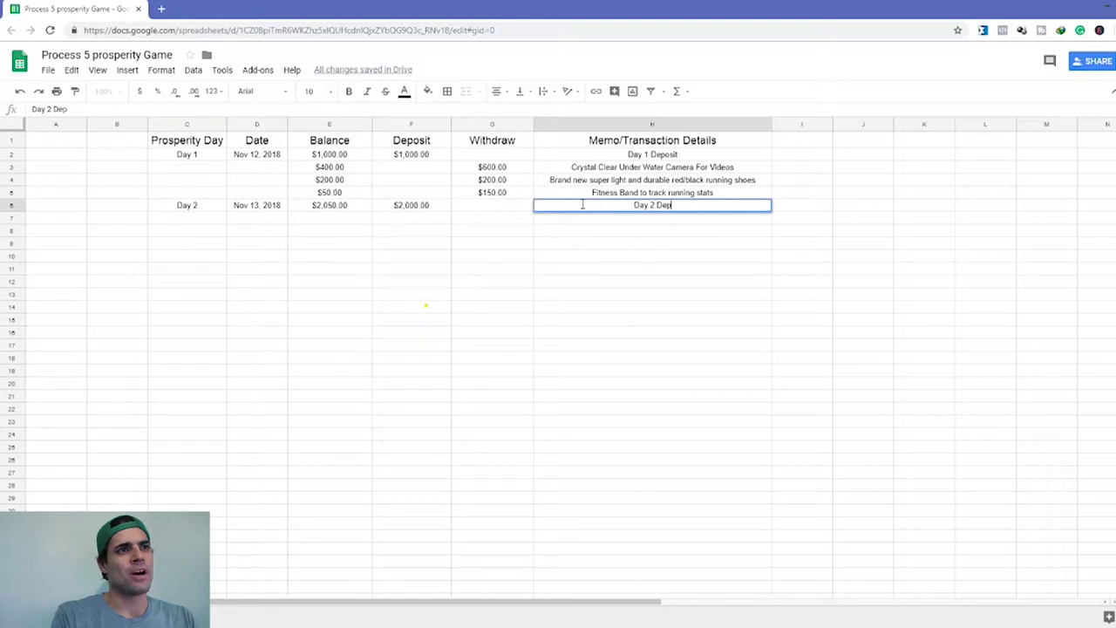
type("osit")
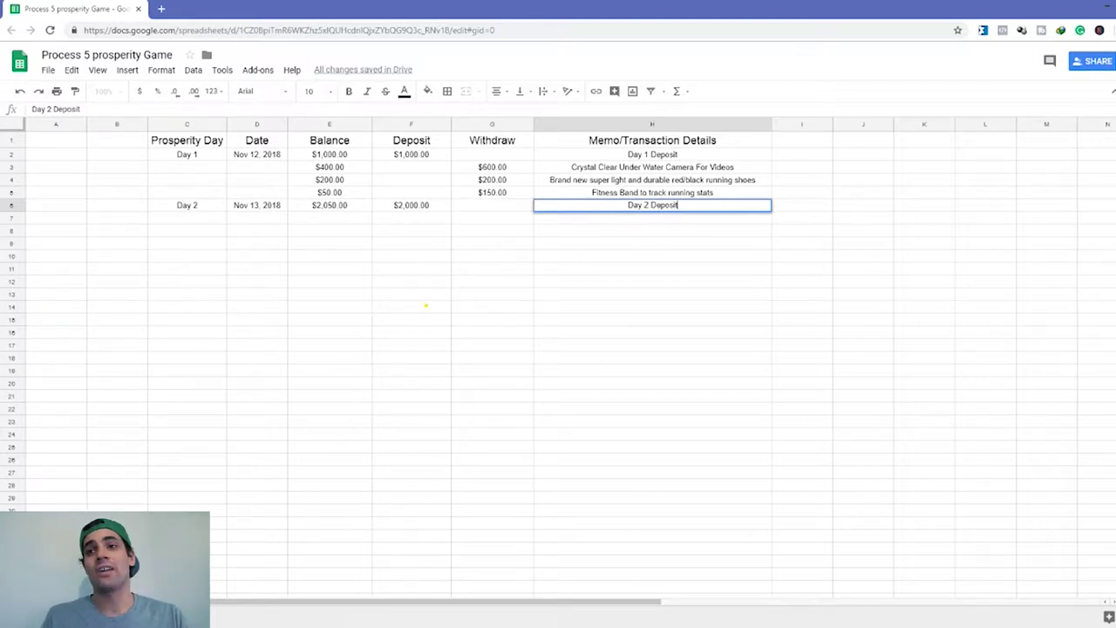
left_click(200, 224)
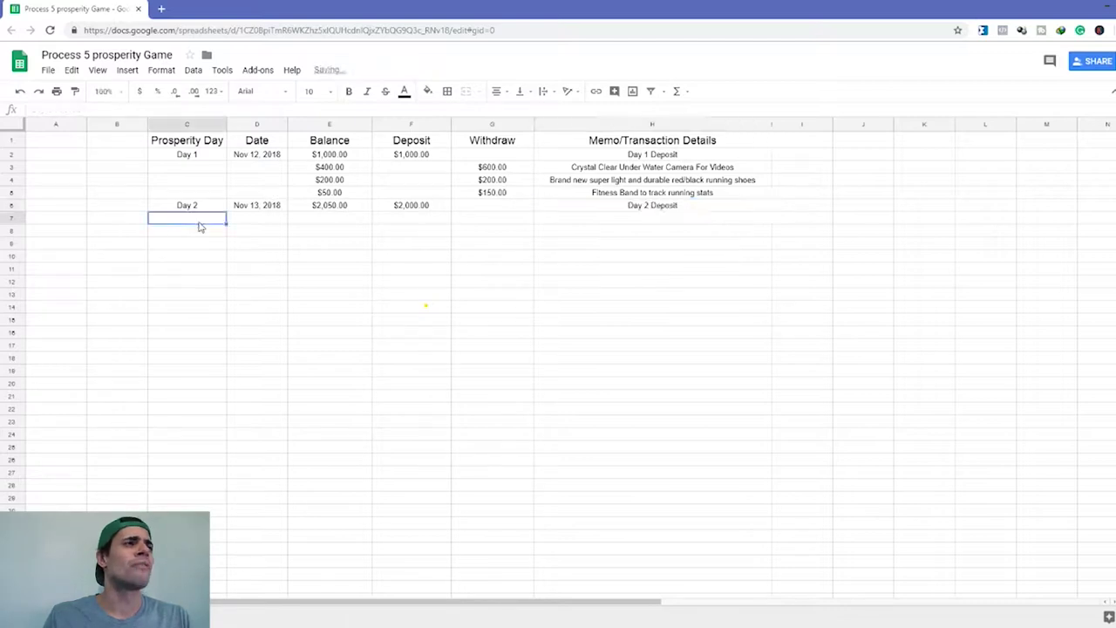
Record a $1,900.00 withdrawal in row 7 with the memo 'New Black/Gold Ceramic Watch'
left_click(488, 223)
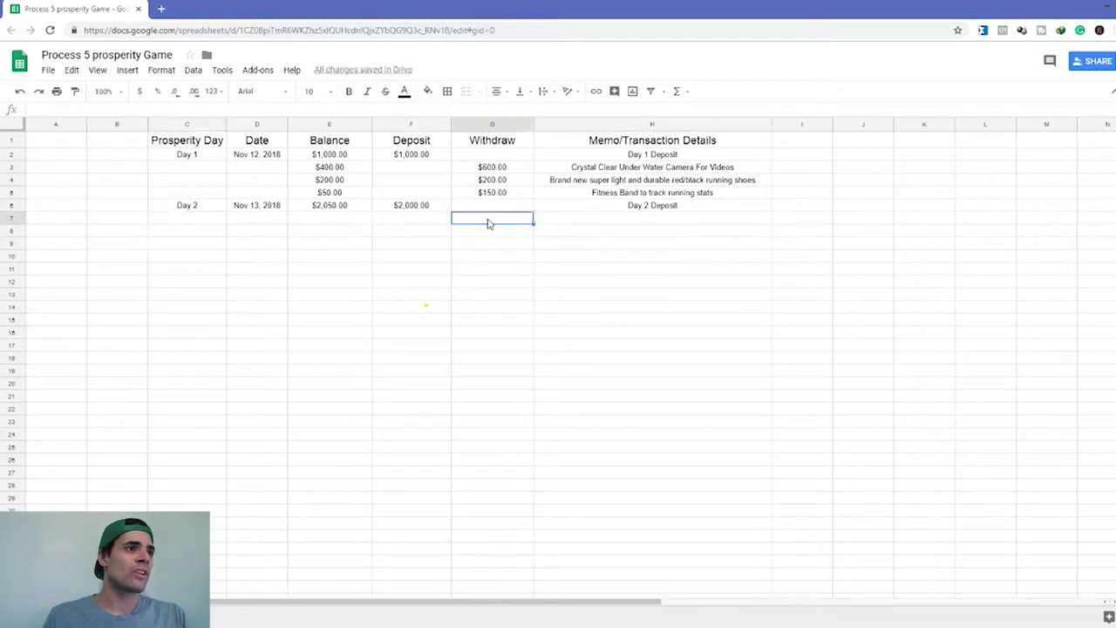
type("1900")
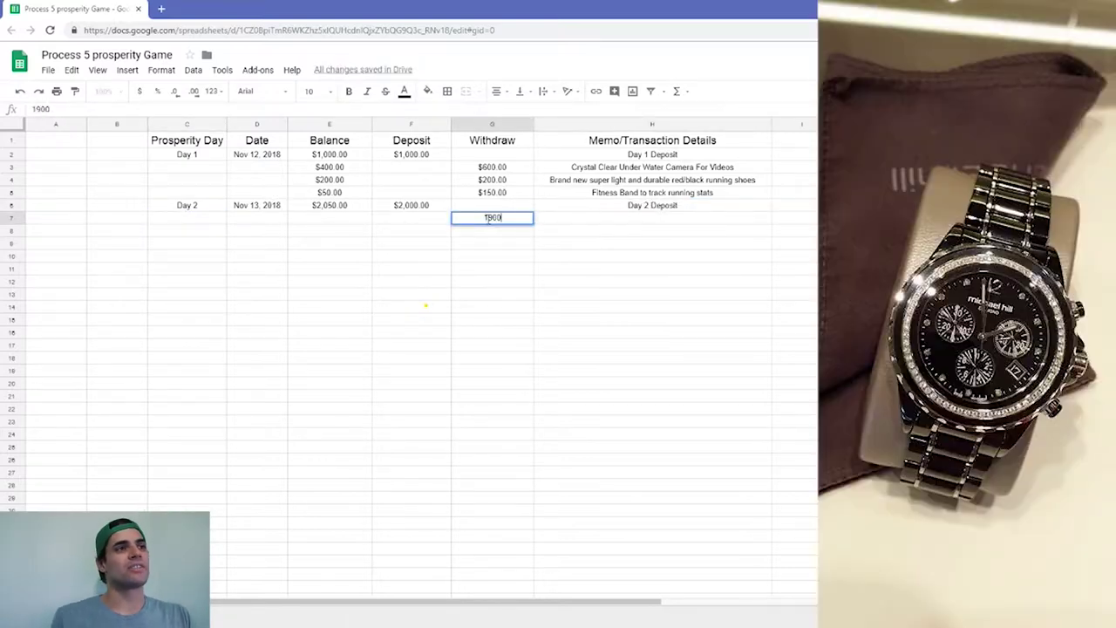
left_click(596, 223)
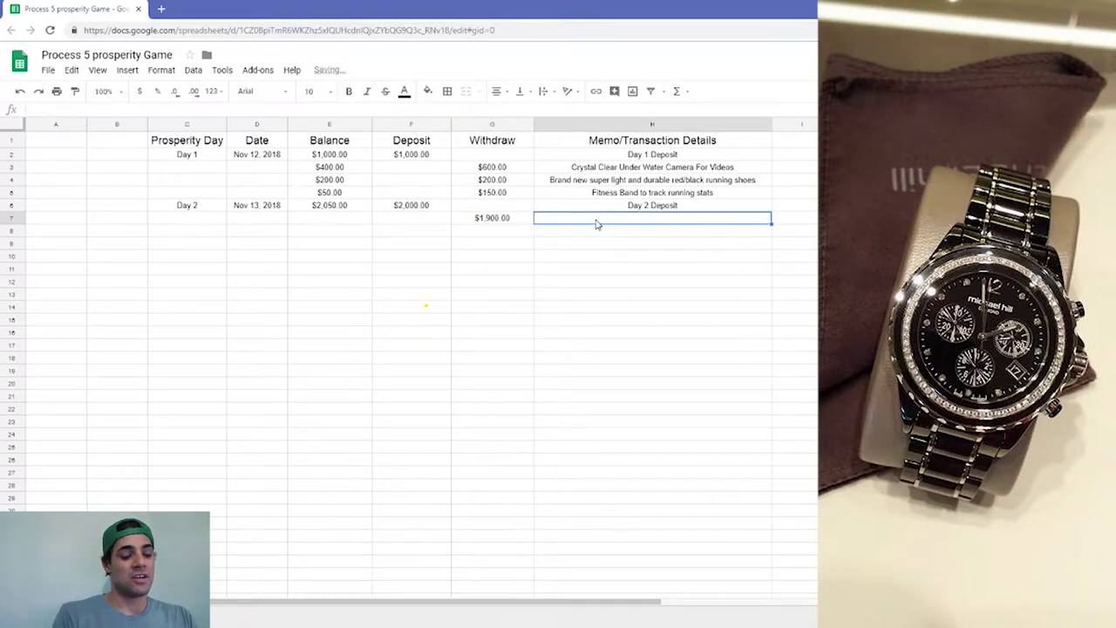
type("New Bl")
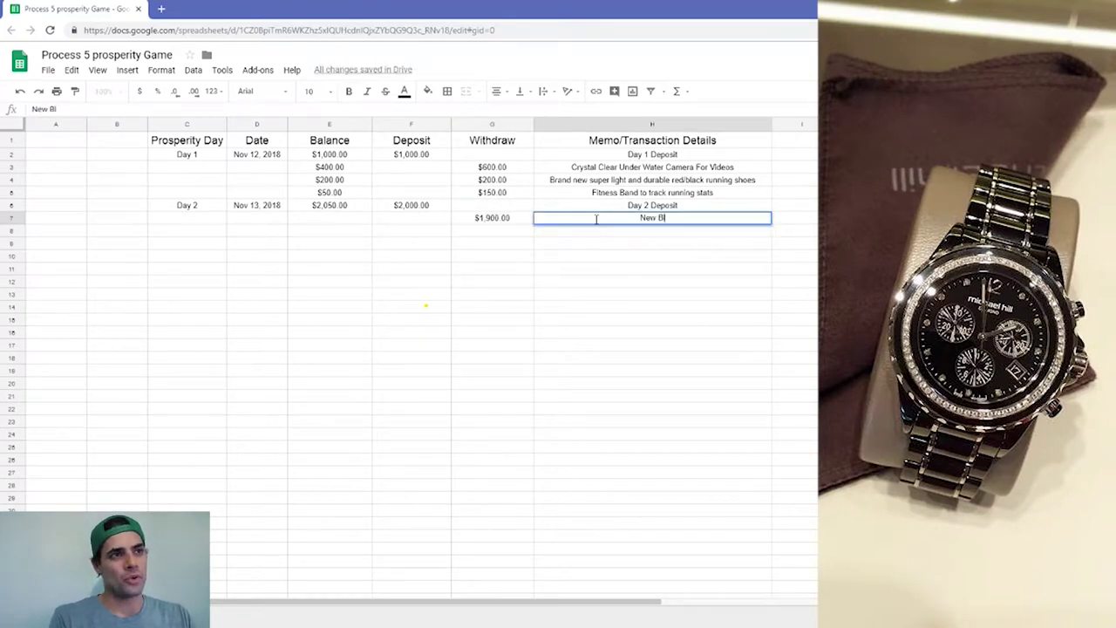
type("ack/Gold Cera")
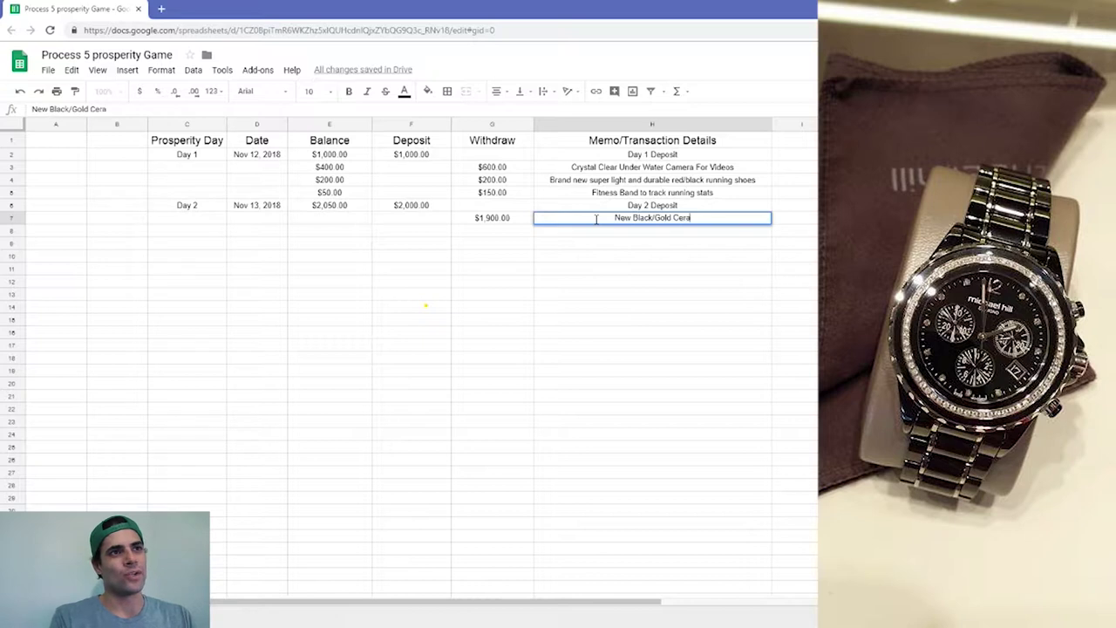
type("mic Watch")
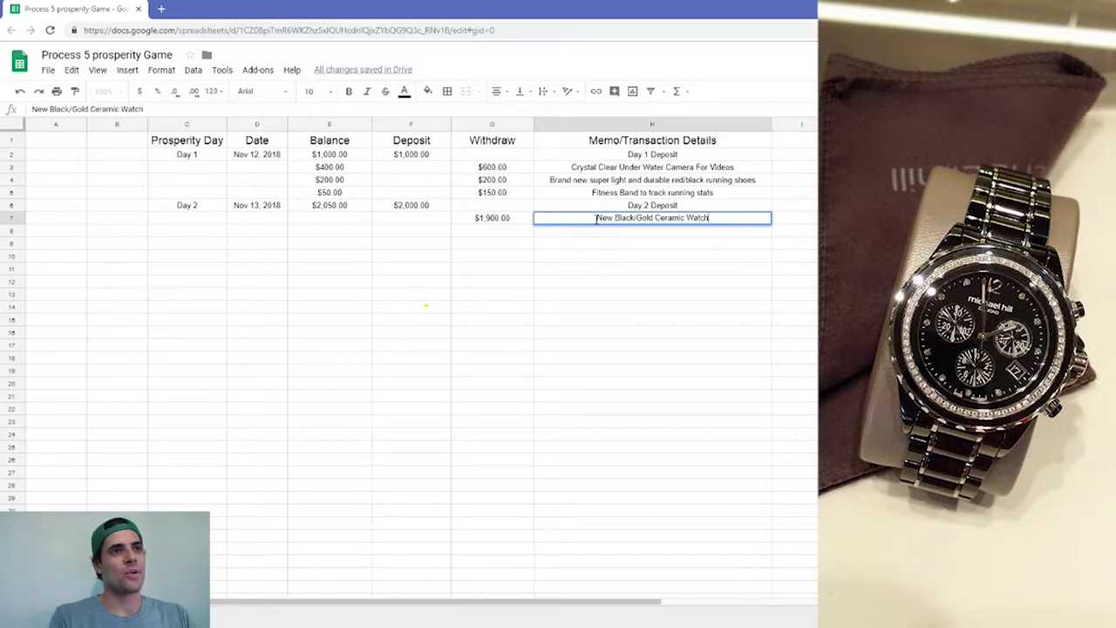
left_click(488, 224)
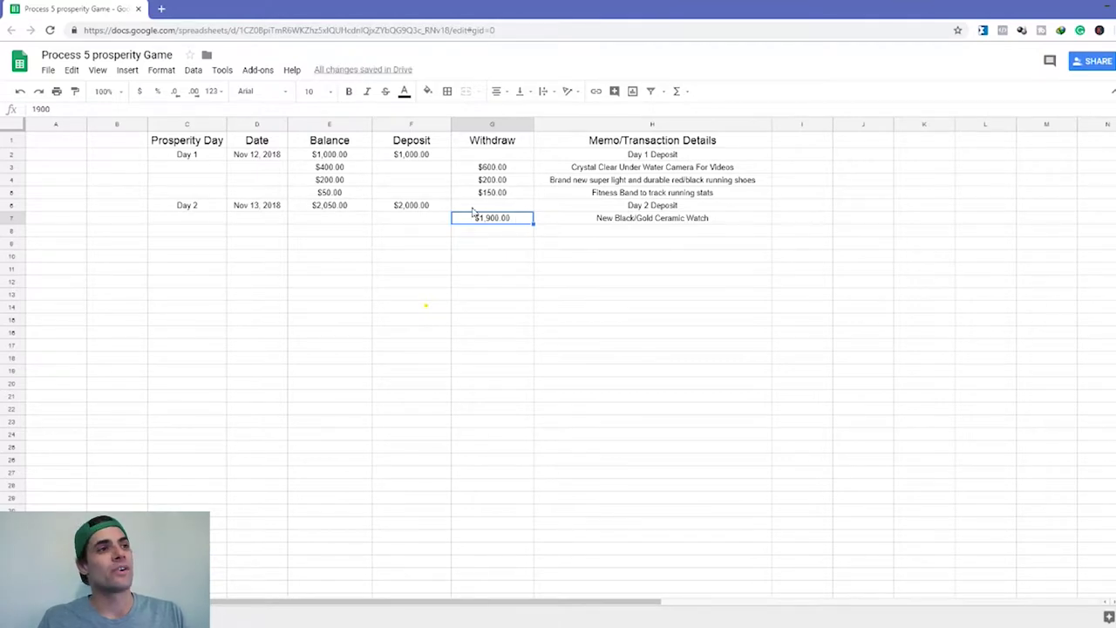
Set row 7's balance to $150.00
left_click(429, 223)
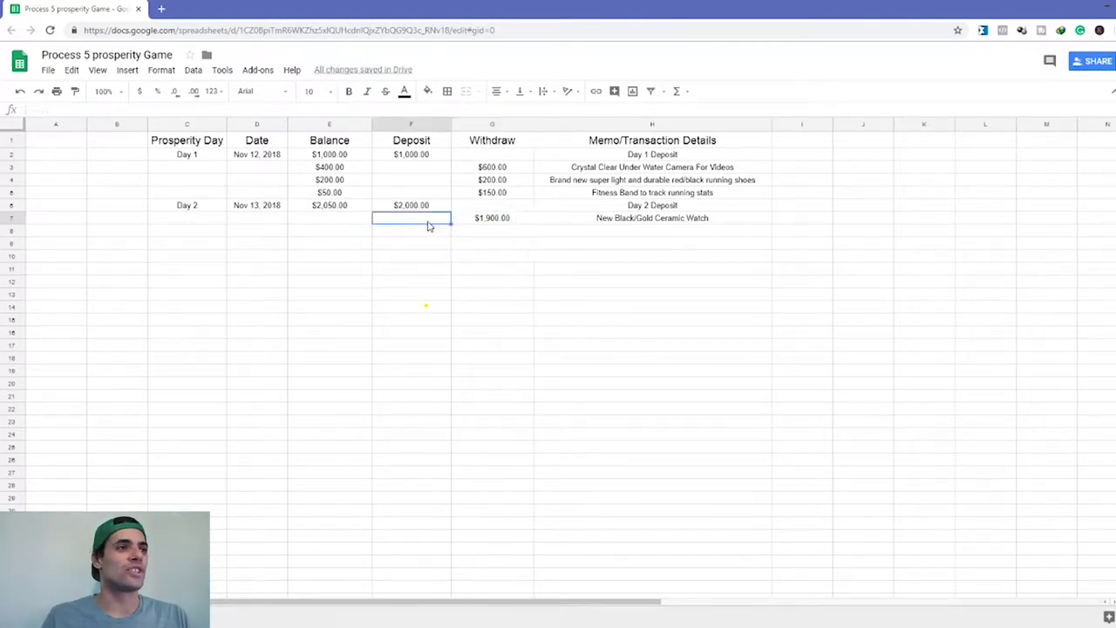
left_click(486, 222)
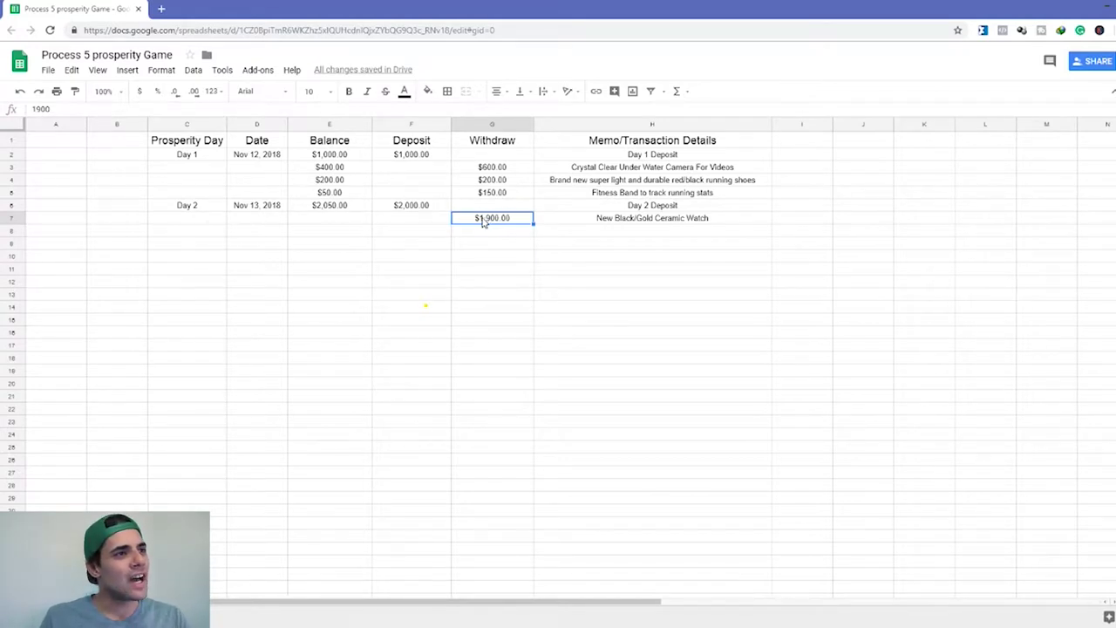
left_click(426, 223)
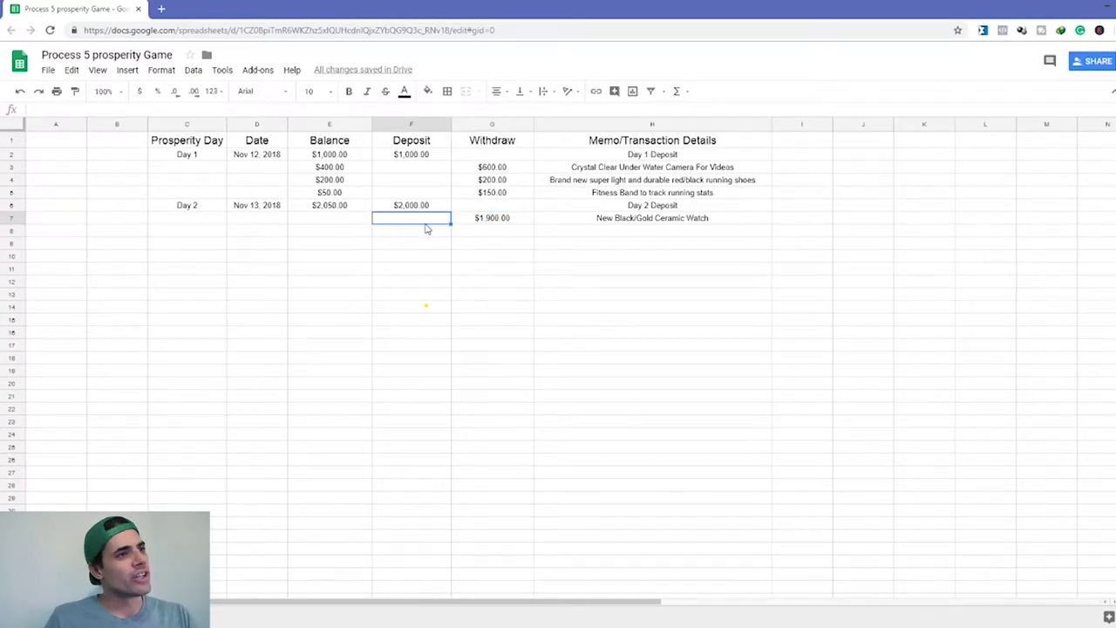
left_click(340, 220)
type("15")
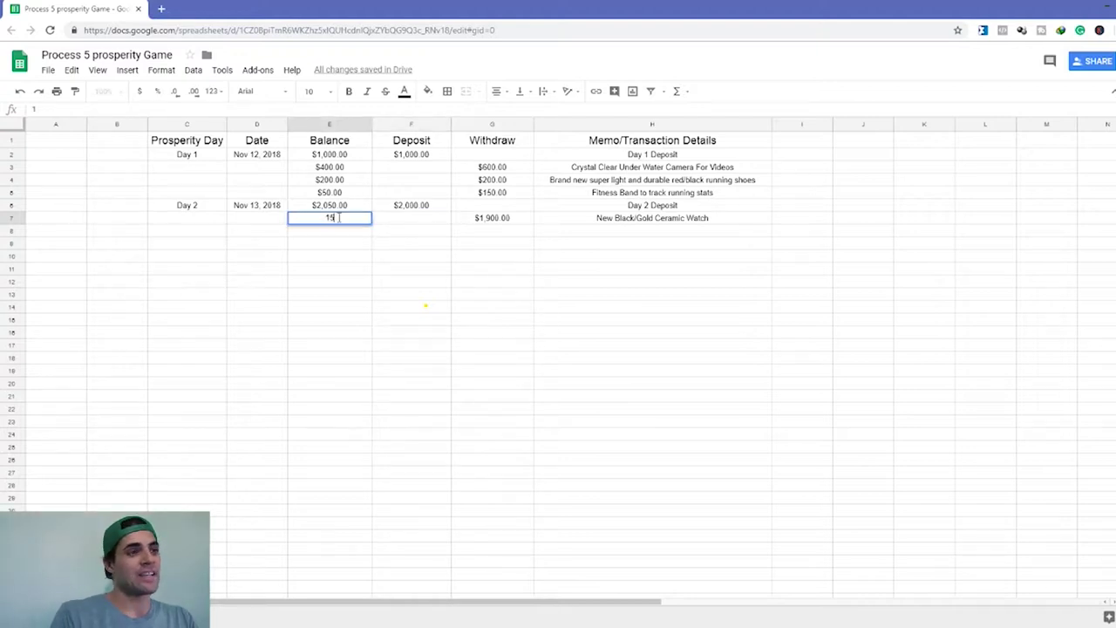
type("0")
left_click(414, 247)
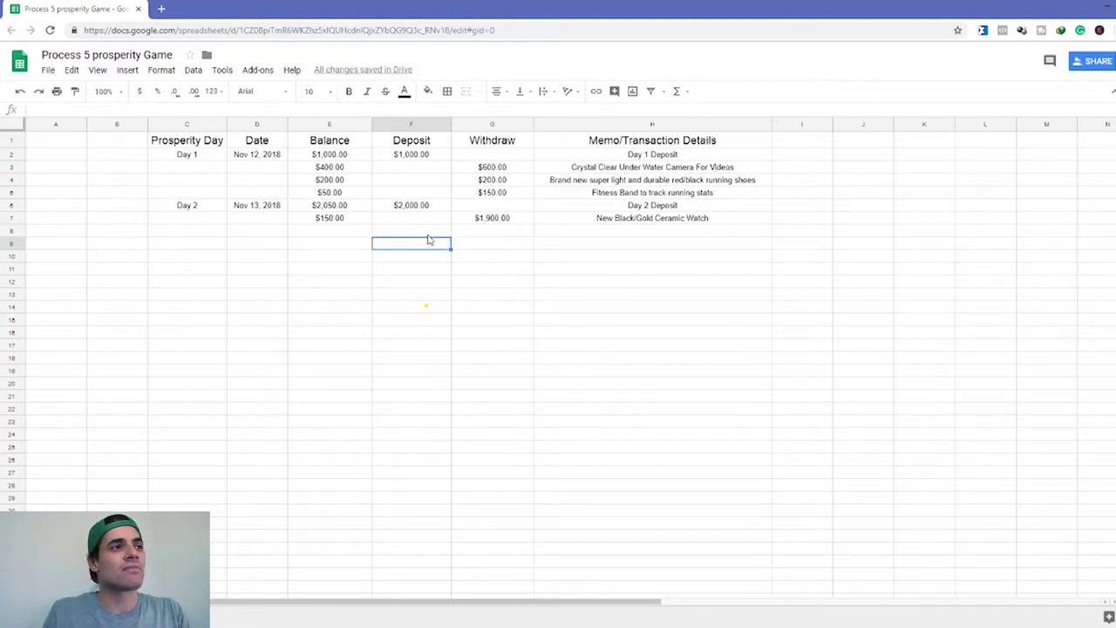
left_click(425, 234)
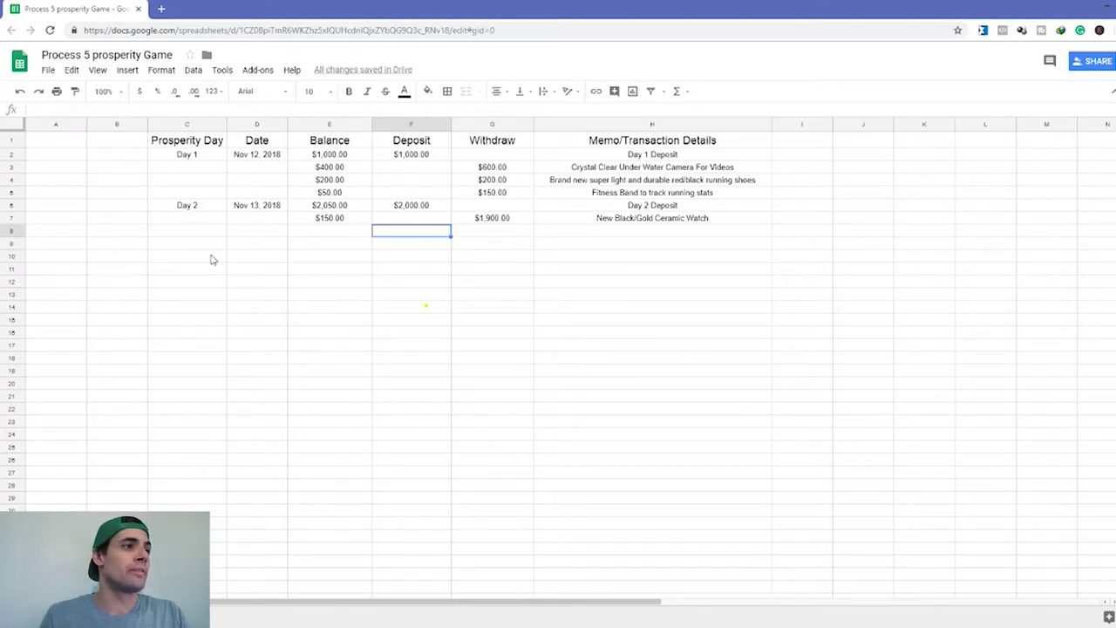
Start row 8 with Day 3 dated Nov 14, 2018
left_click(190, 231)
type("Day 3")
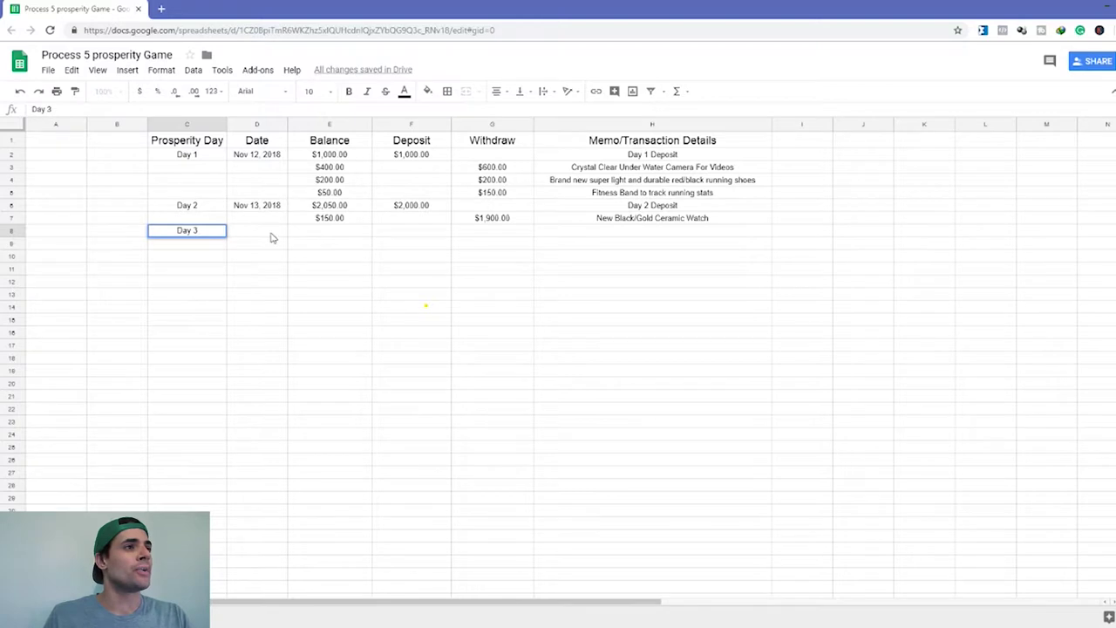
left_click(256, 231)
type("Nov 14, 2018")
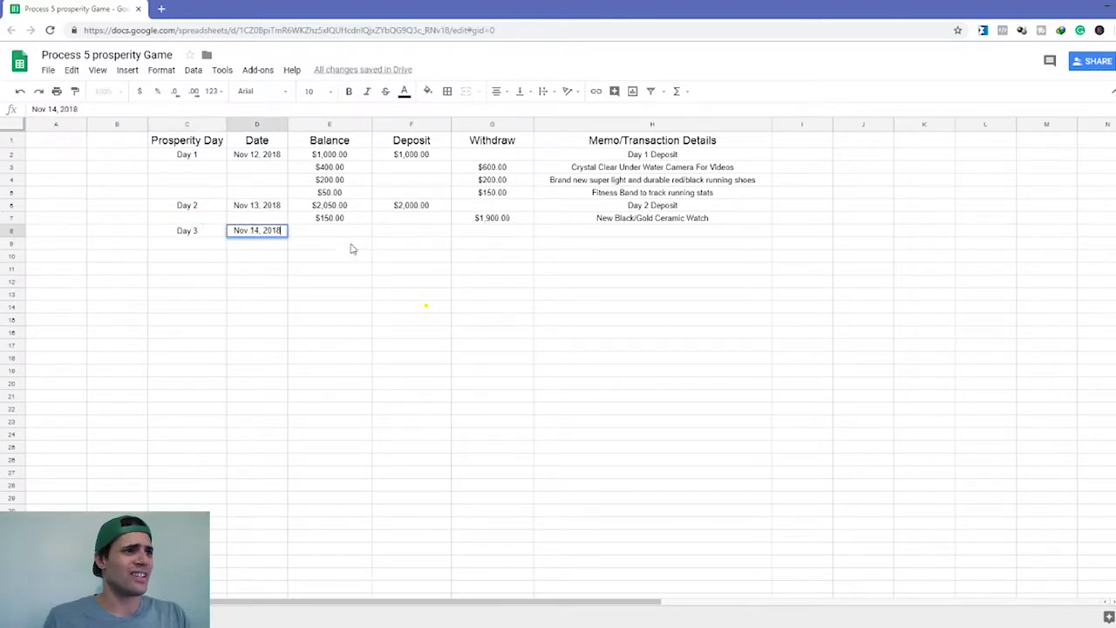
left_click(386, 234)
Enter the $3,000.00 deposit, $3,150.00 balance and memo 'Day 3 Deposit' in row 8
type("3,000")
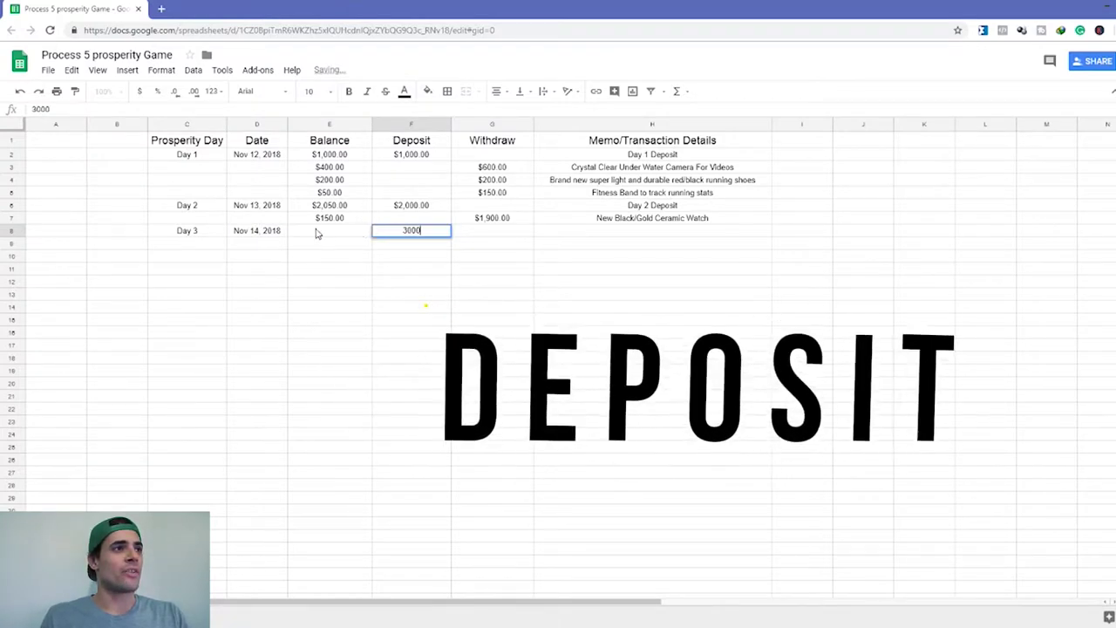
left_click(329, 232)
type("3150")
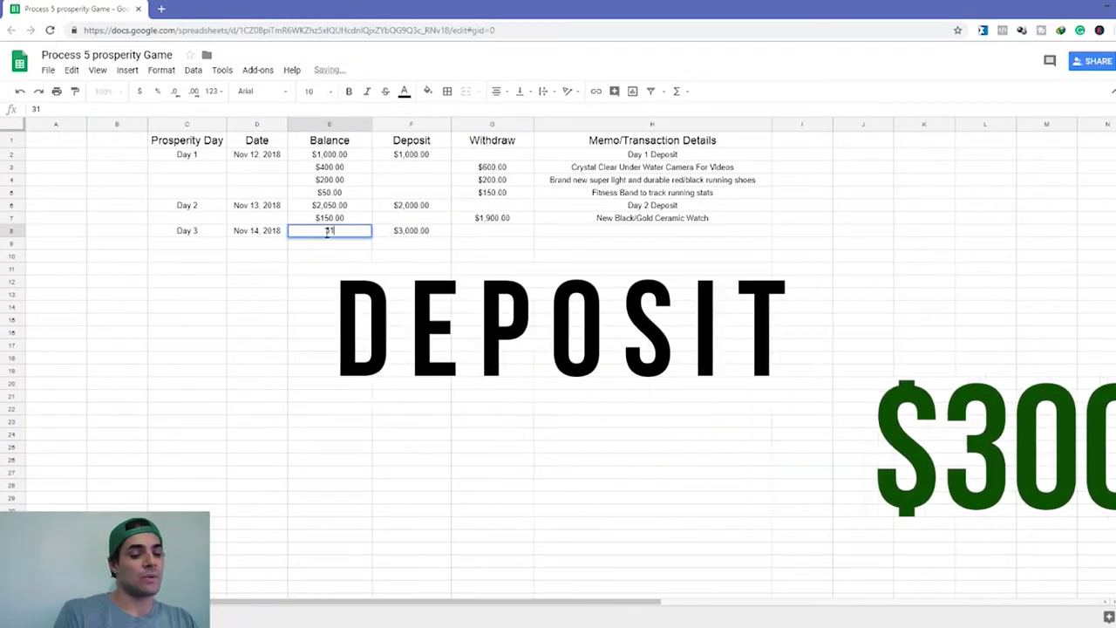
double_click(462, 231)
left_click(633, 230)
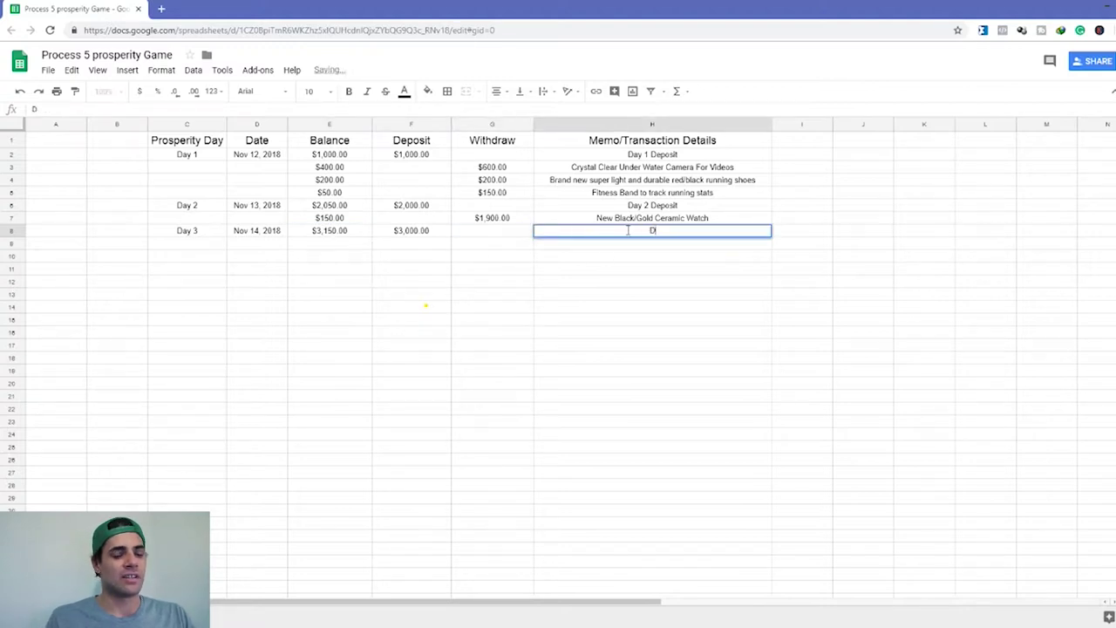
type("Day 3 Deposit")
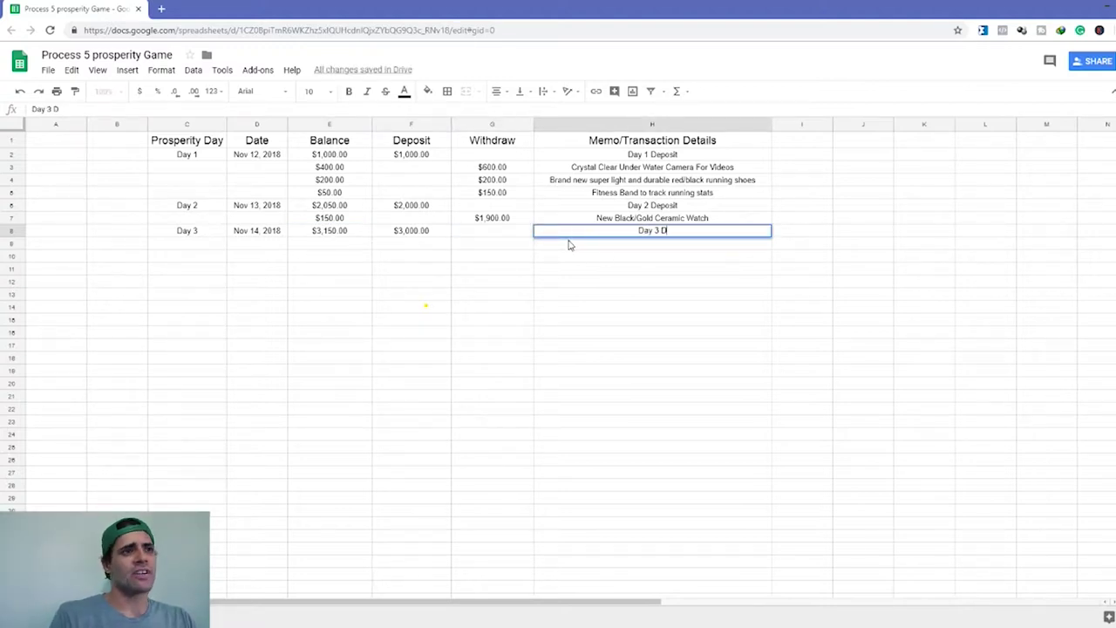
left_click(183, 236)
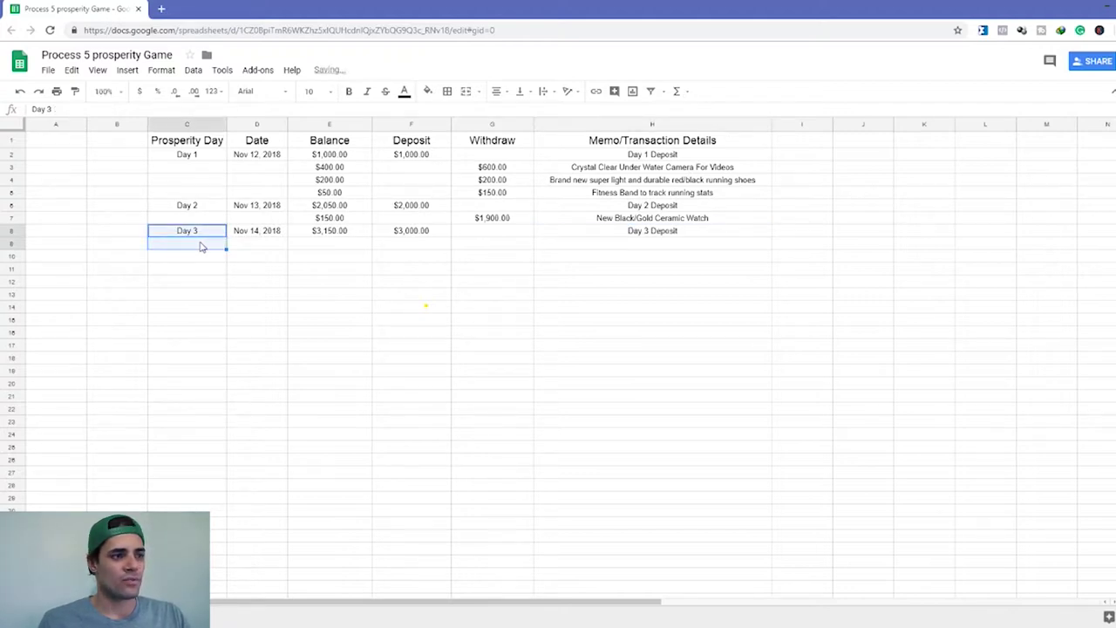
left_click(201, 245)
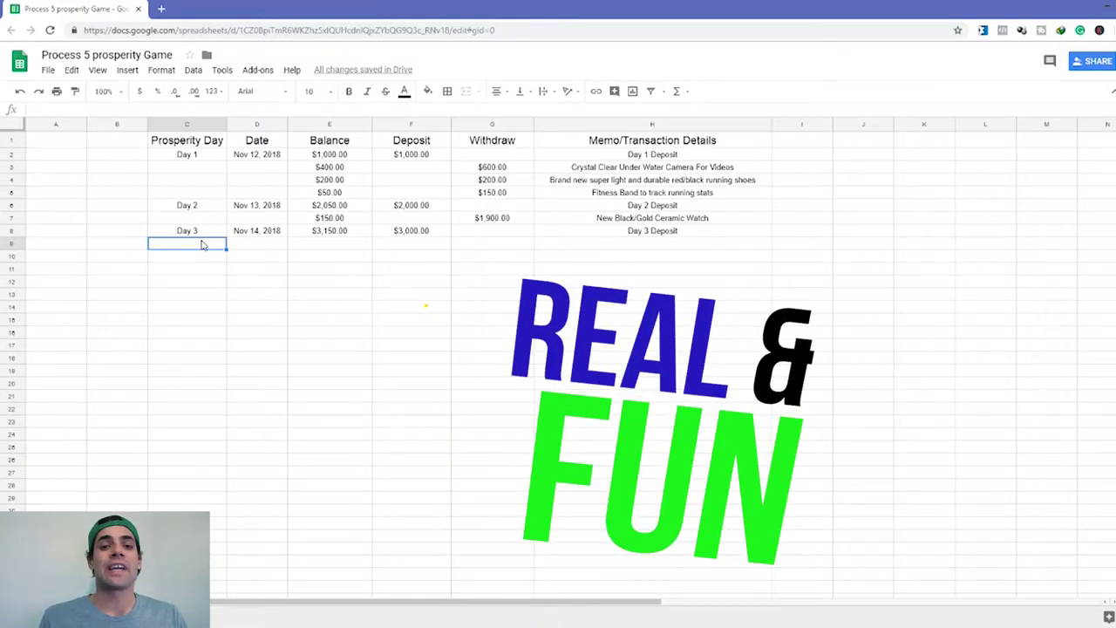
Log Day 4, Nov 14, 2018, with a $4,000.00 deposit and $7,150.00 balance
type("Day 4")
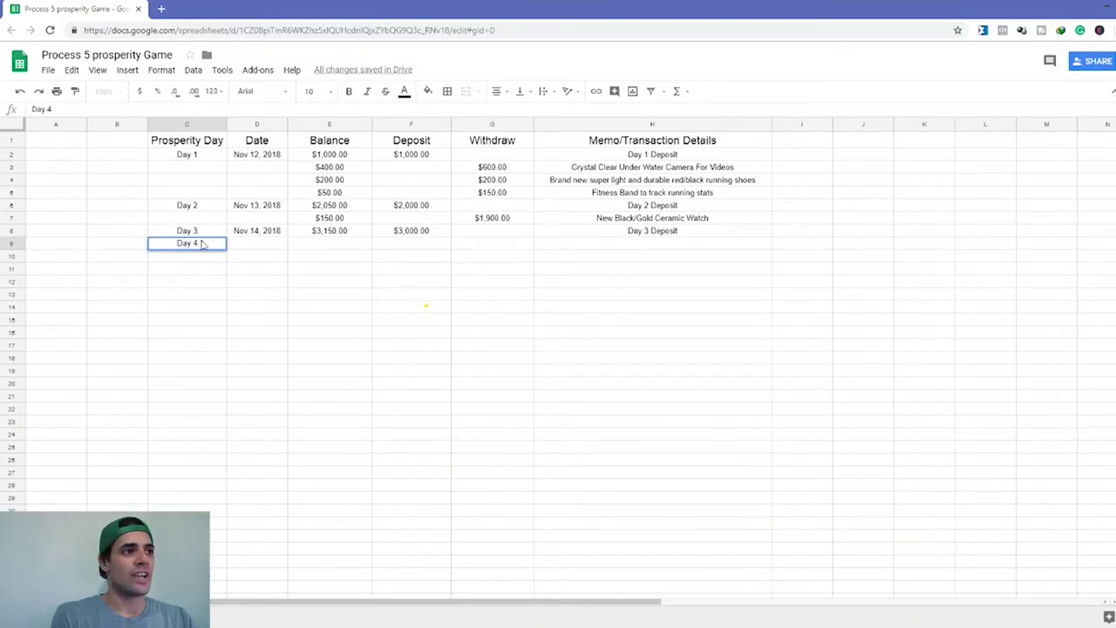
key("Tab")
type("Nov 14, 2018")
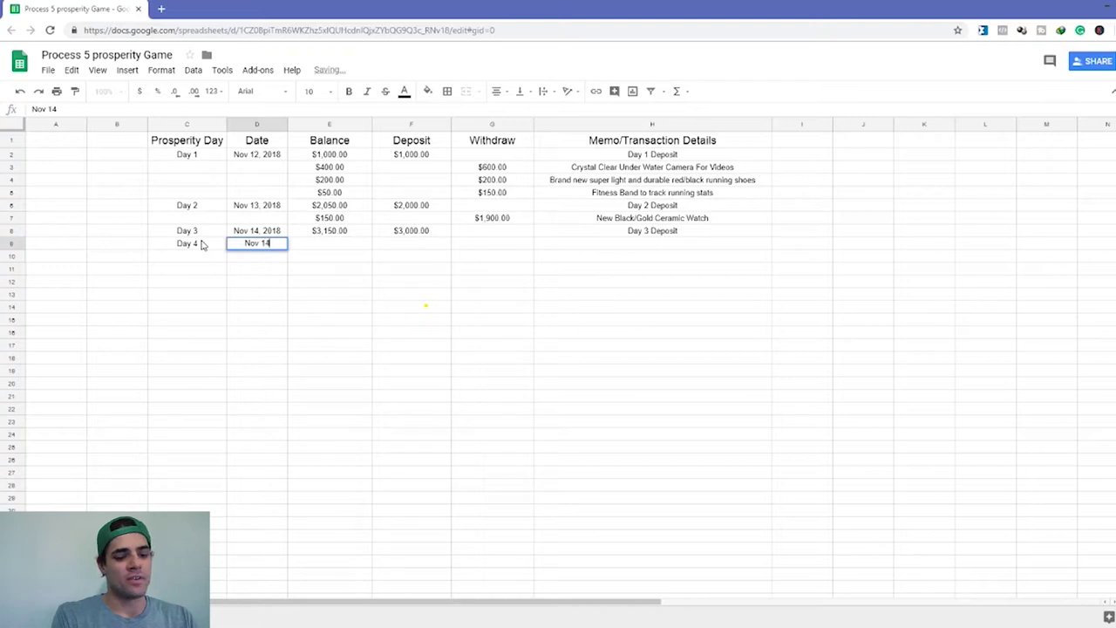
key("Tab")
key("Tab")
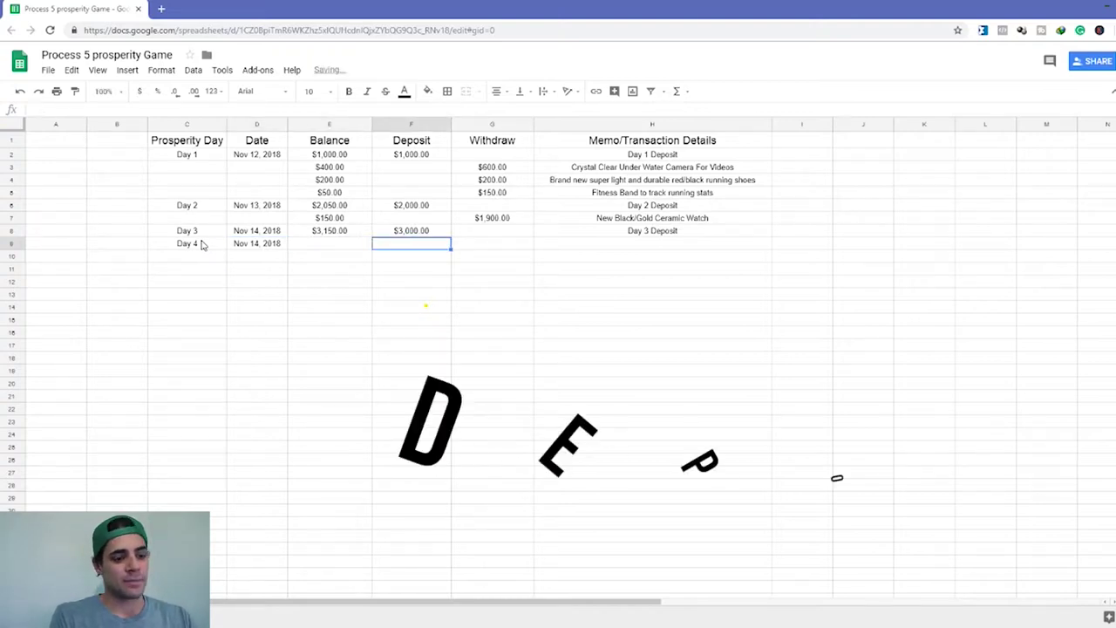
type("4000")
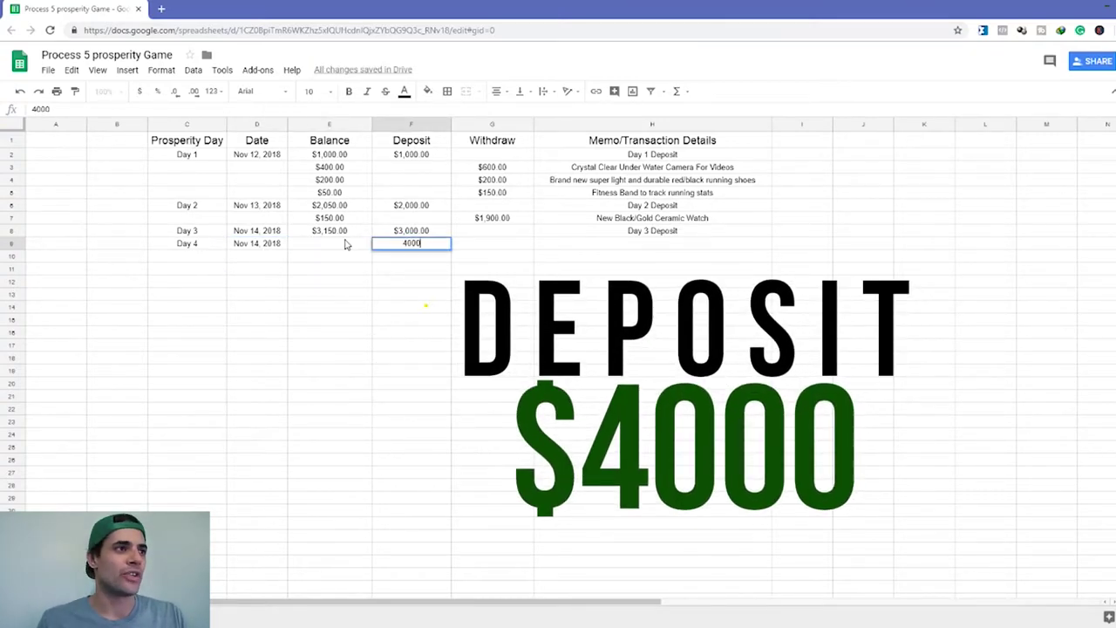
left_click(343, 243)
type("7")
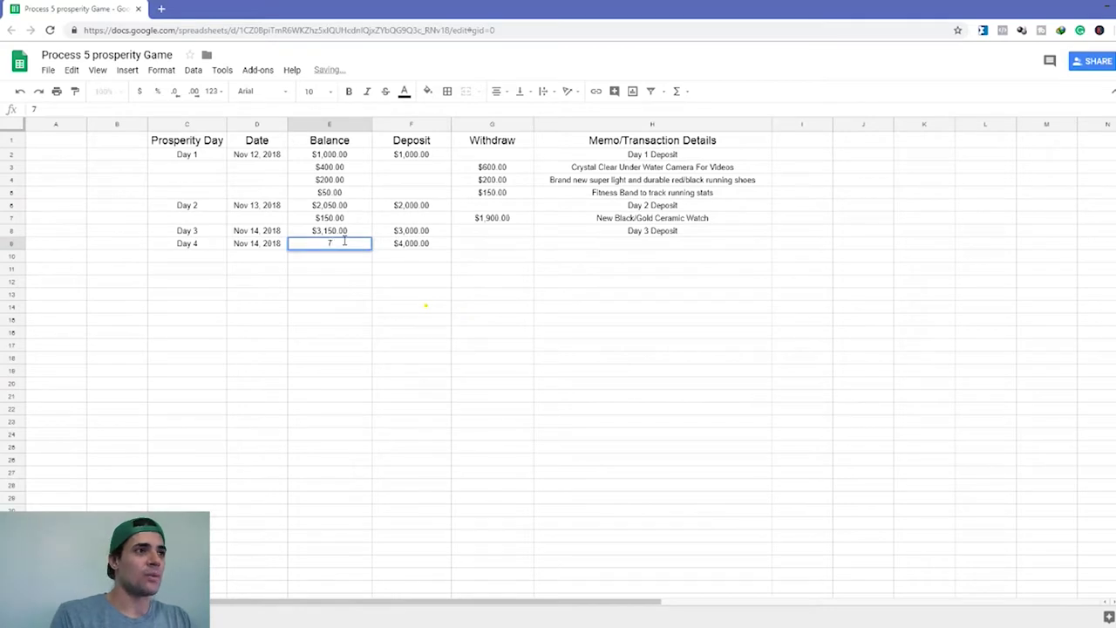
type(",150")
key("Return")
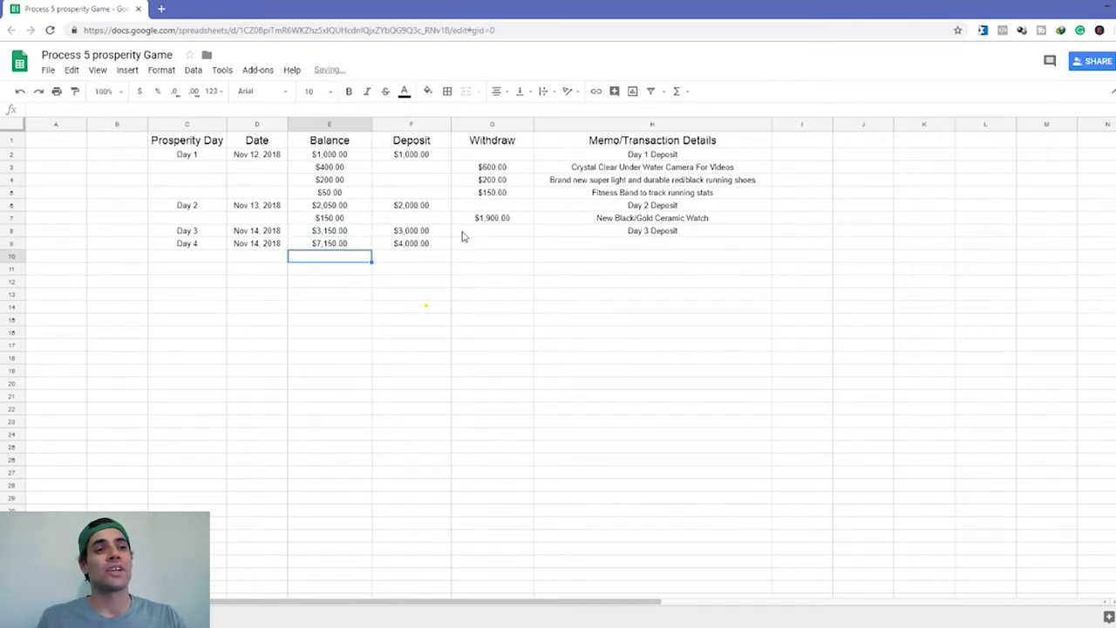
Add Day 10 with a $10,000 deposit and Day 63 with a $63,000 deposit
left_click(219, 267)
type("D")
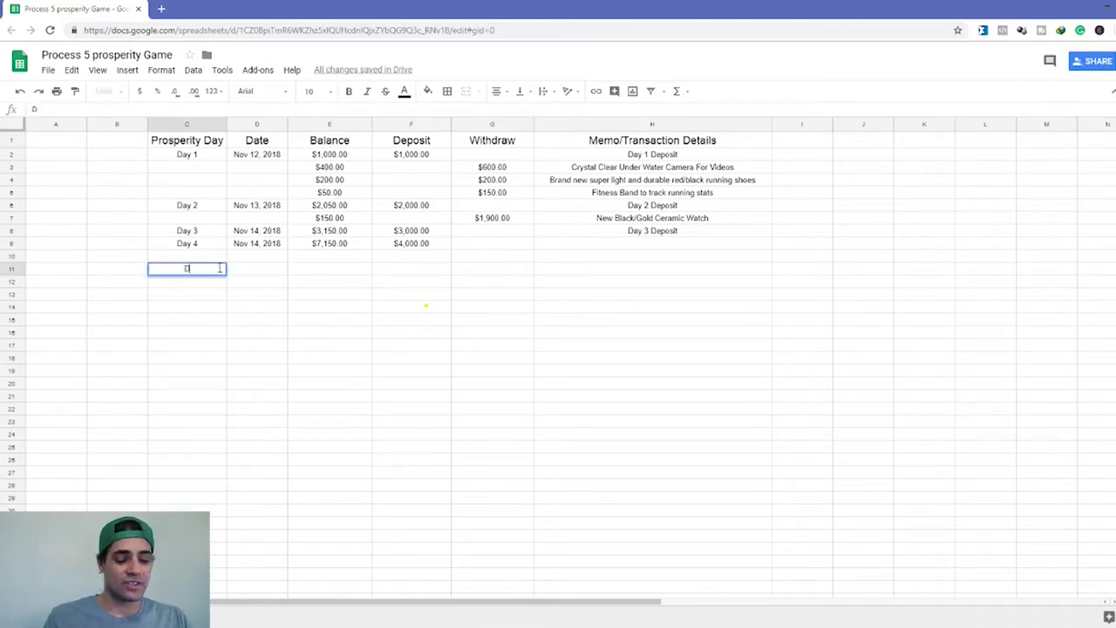
type("ay 10")
key("Tab")
key("Tab")
key("Tab")
type("1")
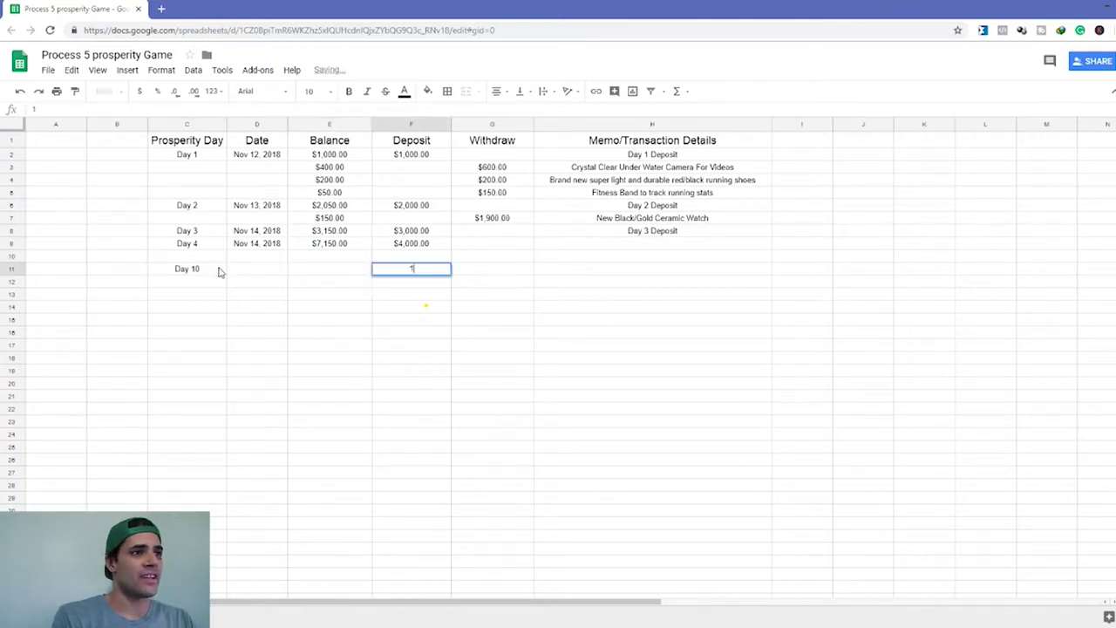
type("0,000000")
key("Return")
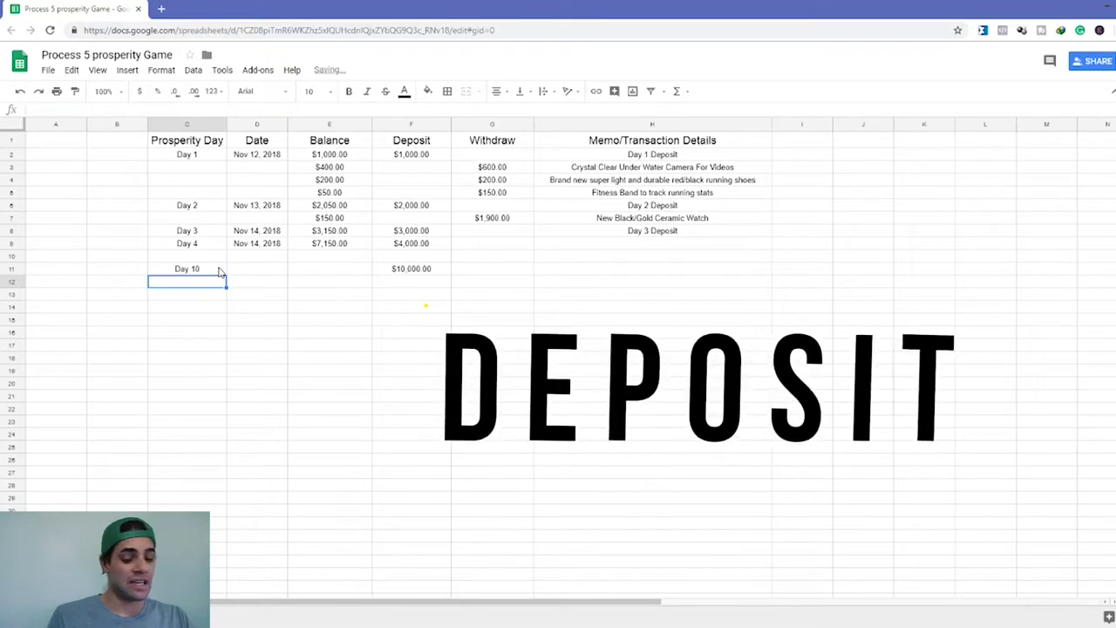
type("Day 63")
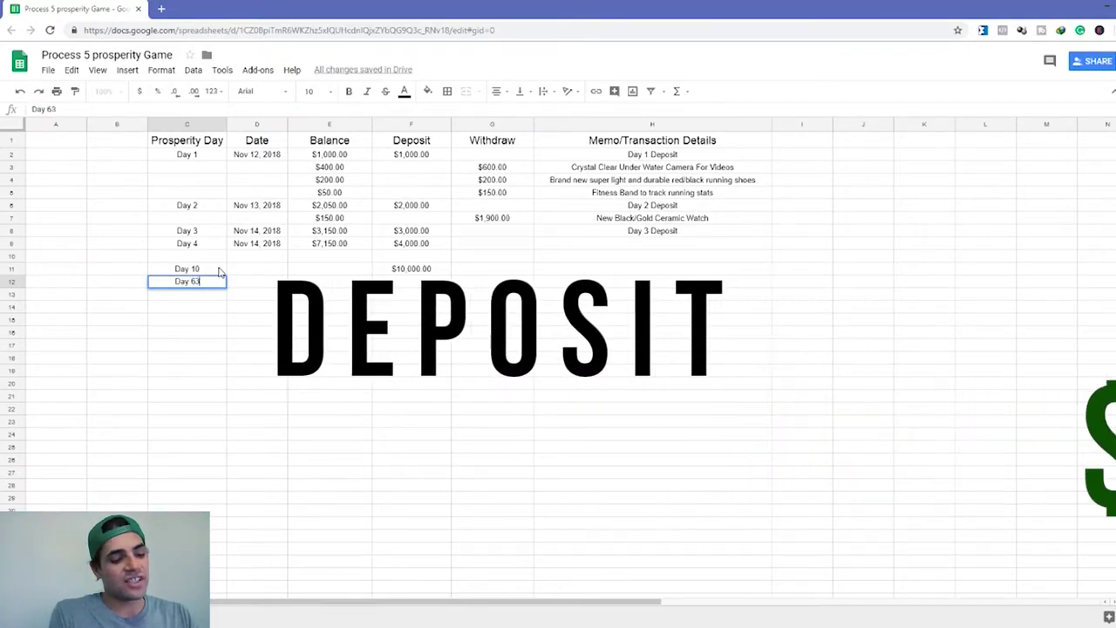
key("Tab")
key("Tab")
key("Tab")
type("63000")
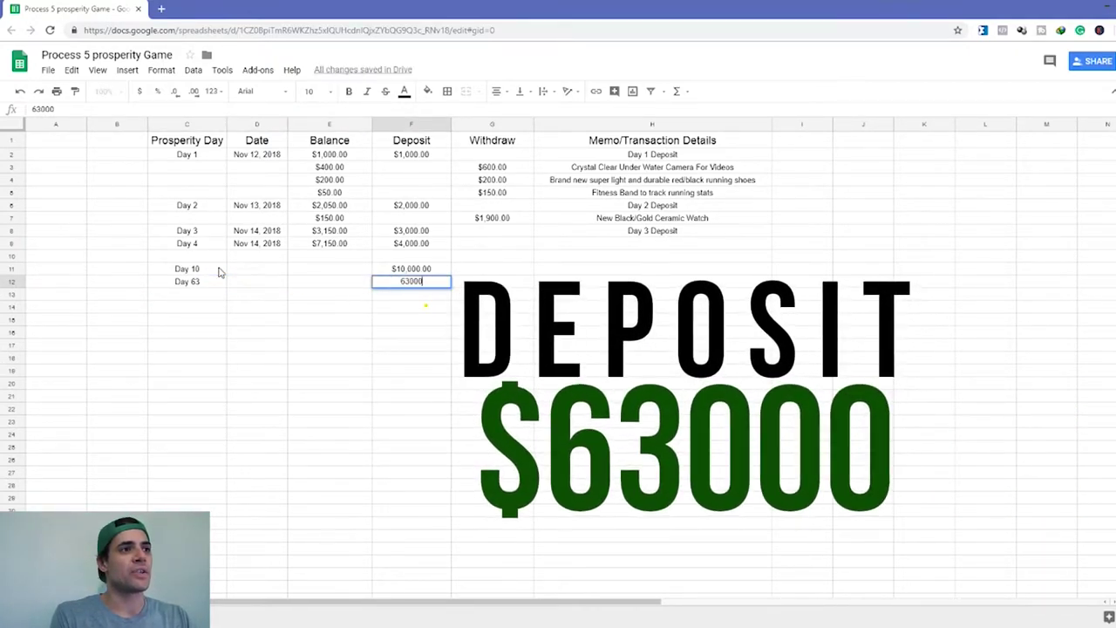
key("Return")
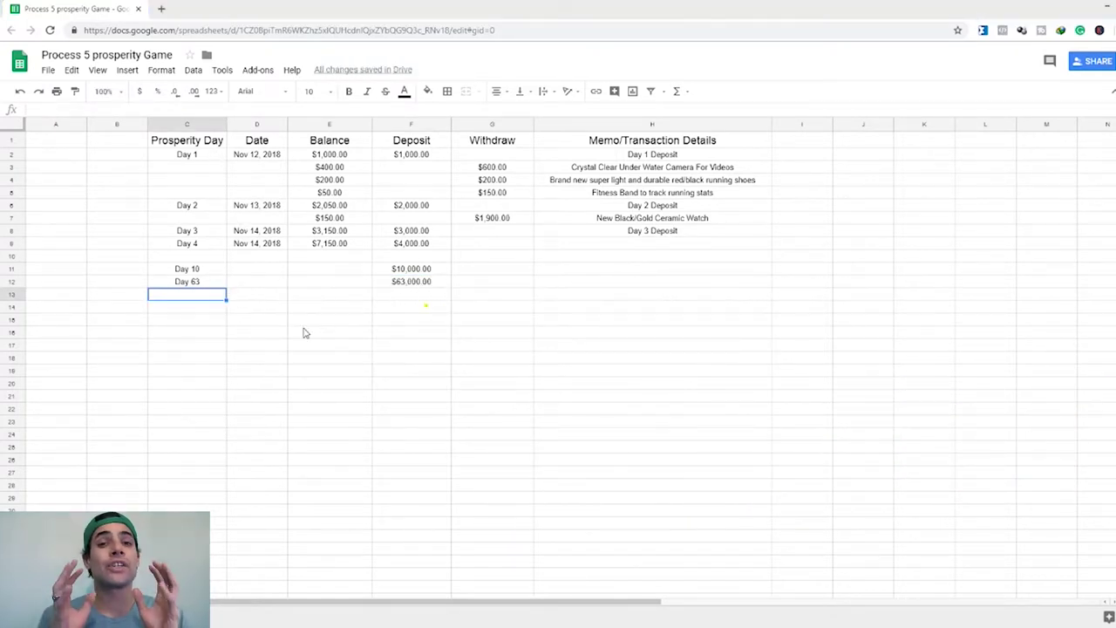
left_click(199, 321)
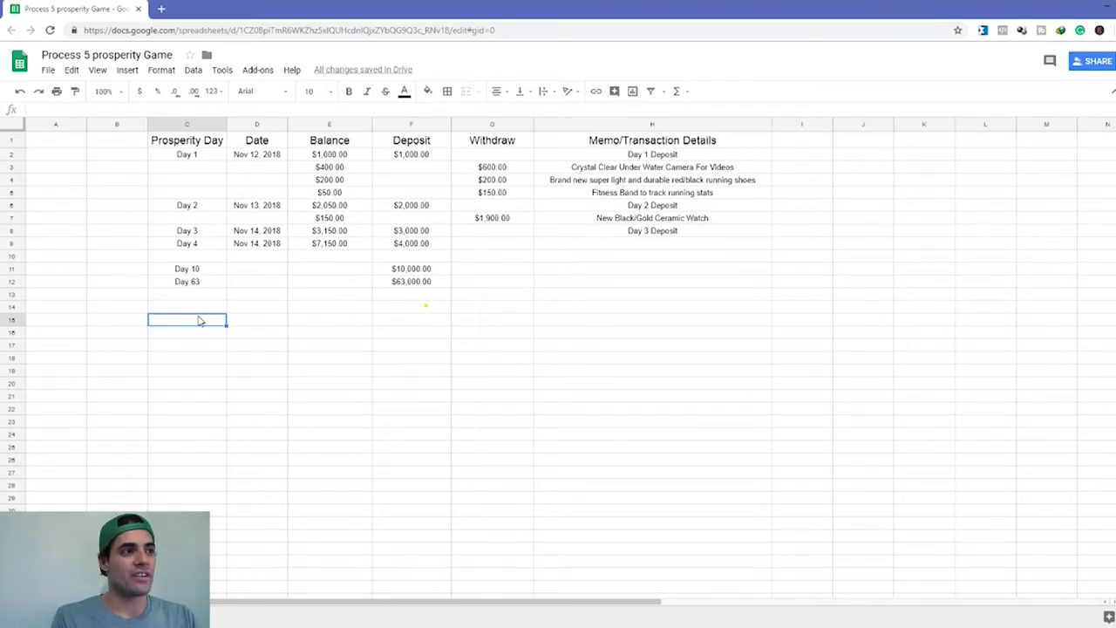
Enter 660,000,000 in the row 15 Deposit cell, then correct it to $66,000,000.00
left_click(421, 326)
type("66")
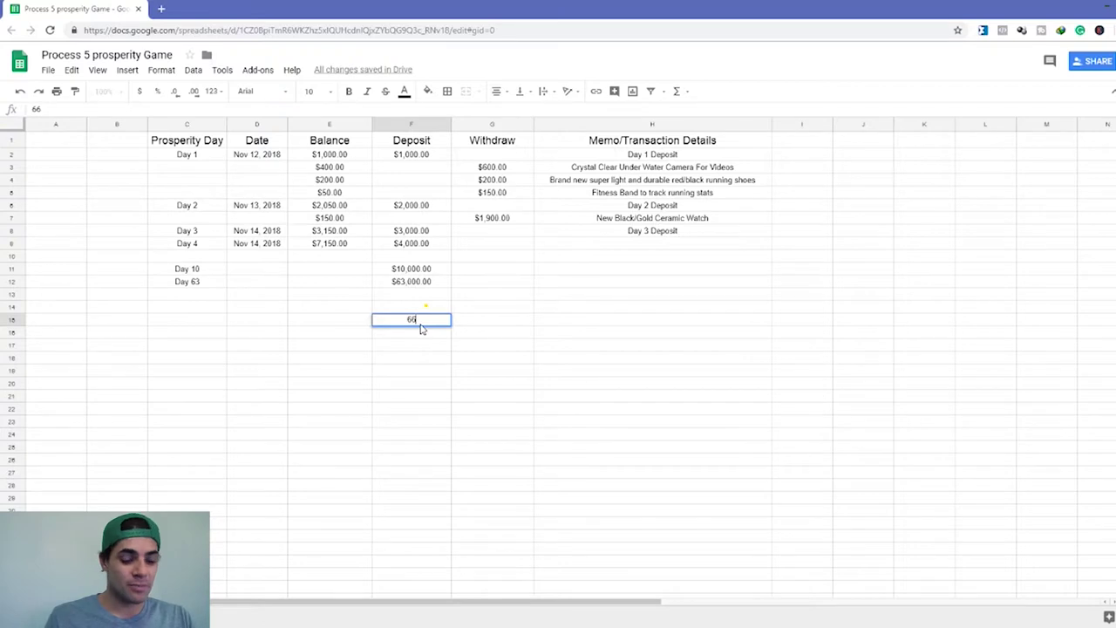
type("0,000,000")
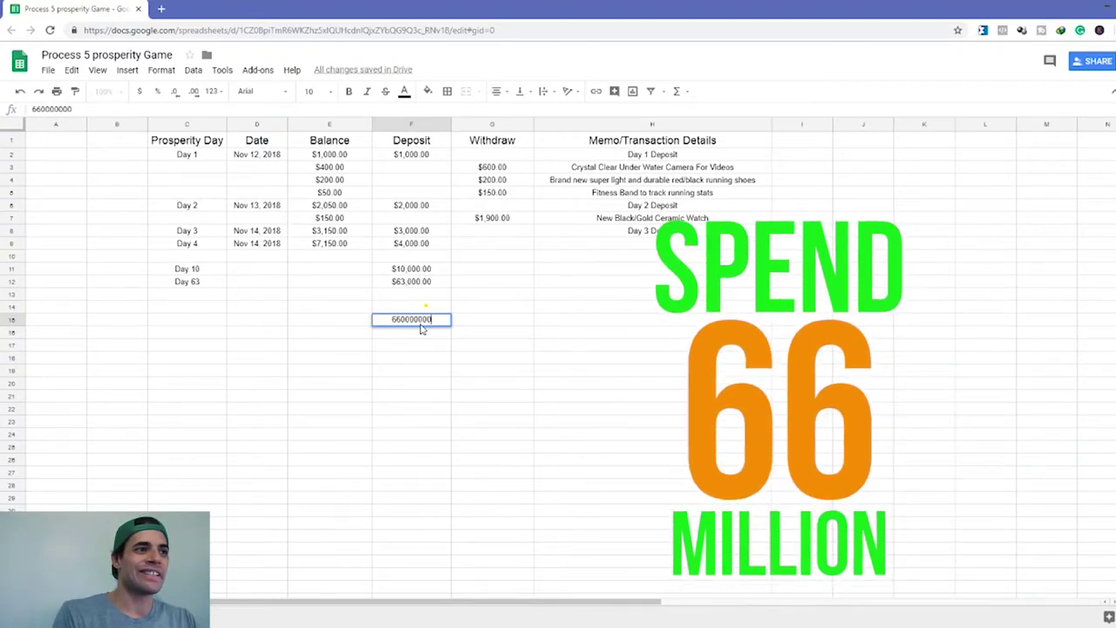
key("Return")
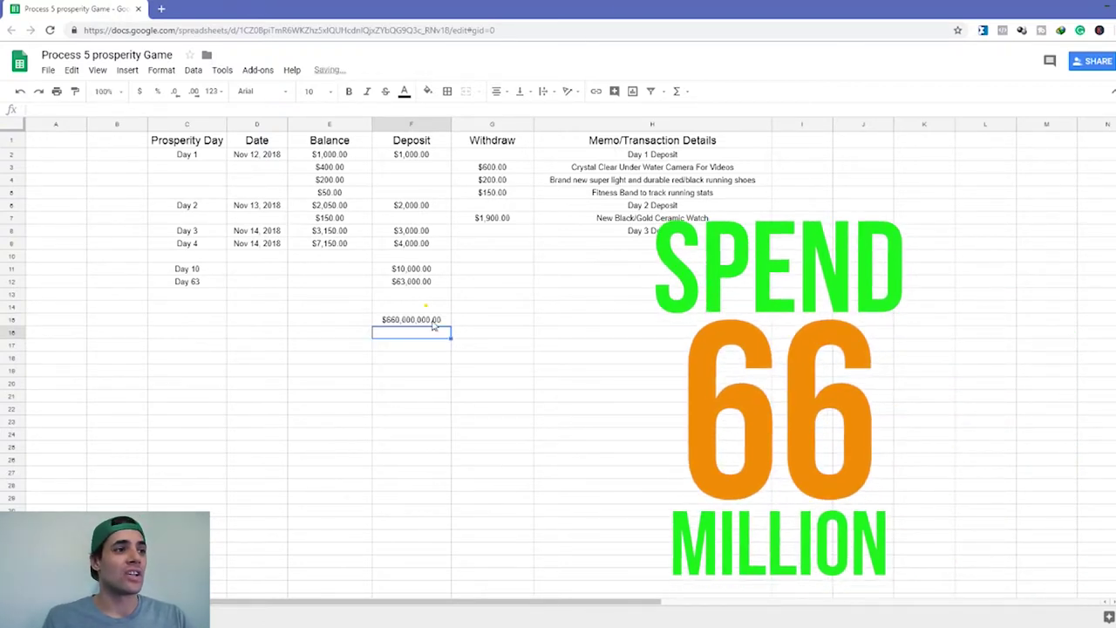
left_click(424, 322)
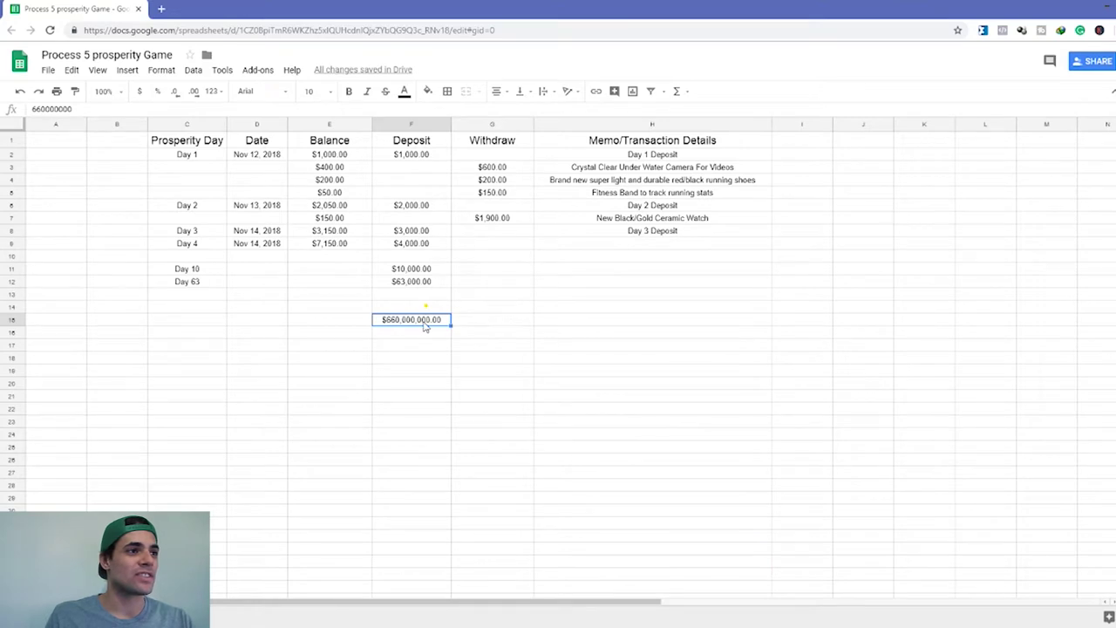
type("66000000")
left_click(441, 345)
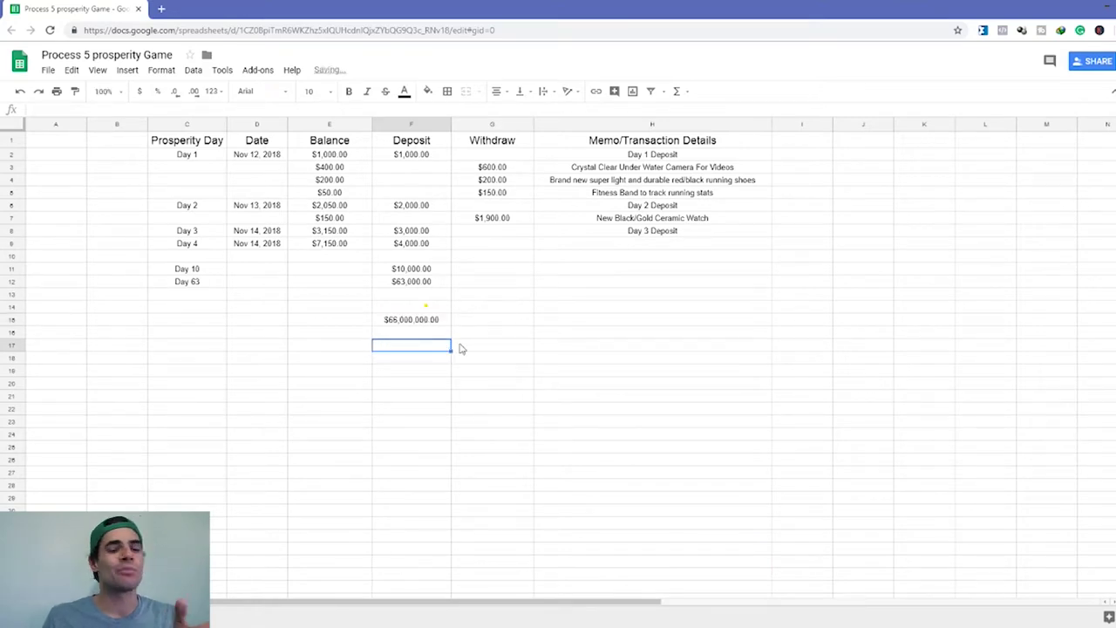